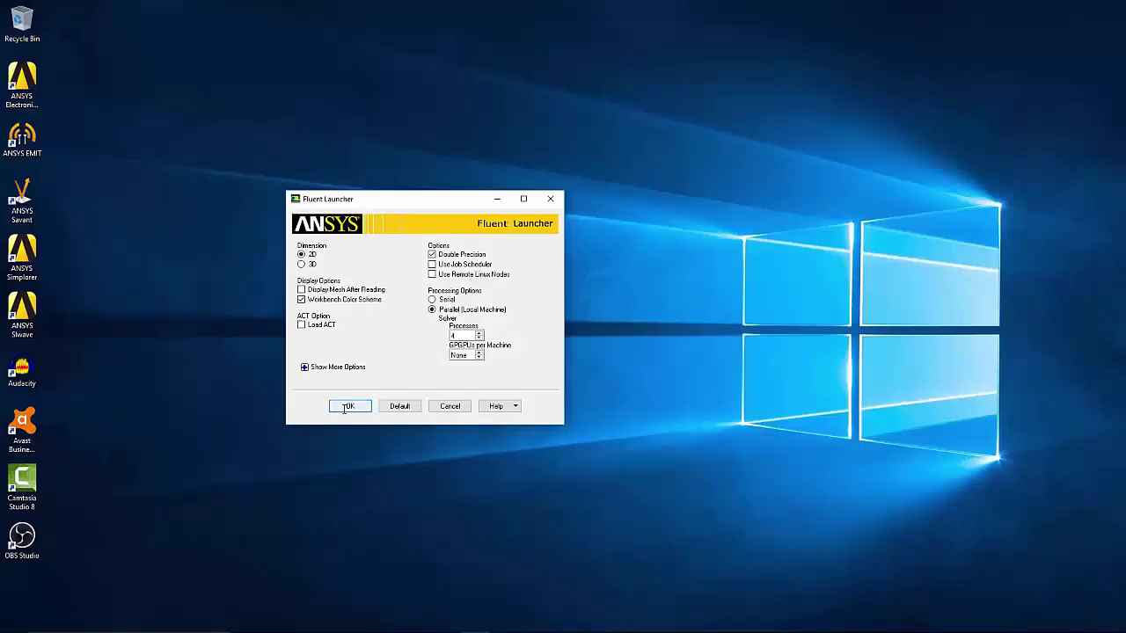
Step: Launch Fluent in 2D double precision with 4 parallel processes and zoom in on the jet screech mesh
left_click(350, 406)
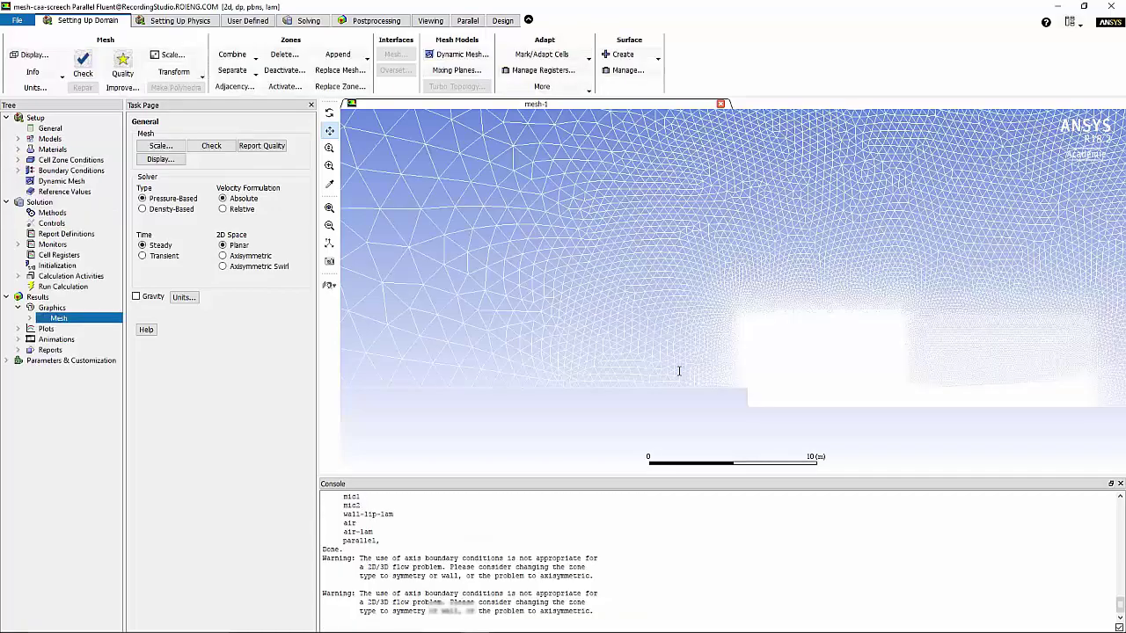
scroll(804, 392, "down", 1)
scroll(808, 392, "up", 3)
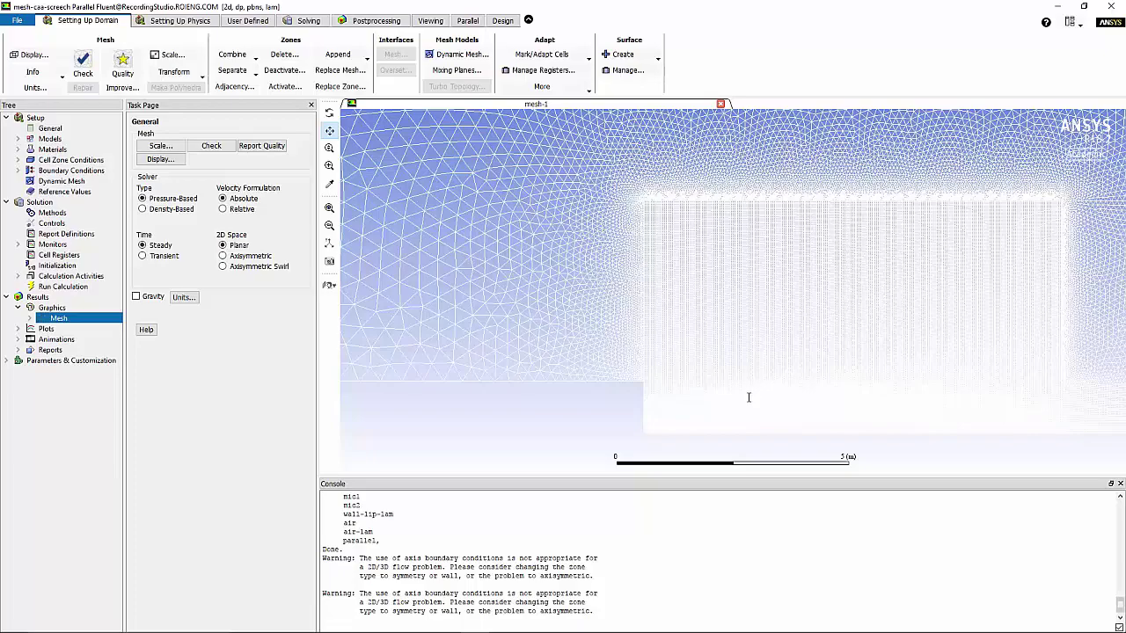
scroll(749, 397, "down", 5)
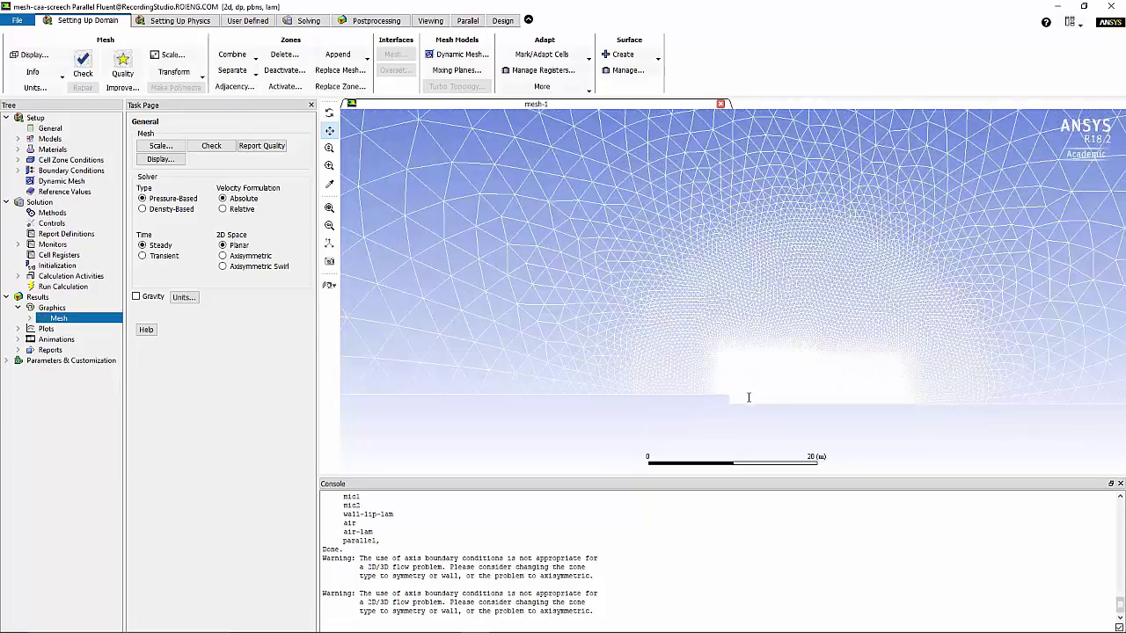
scroll(749, 397, "down", 10)
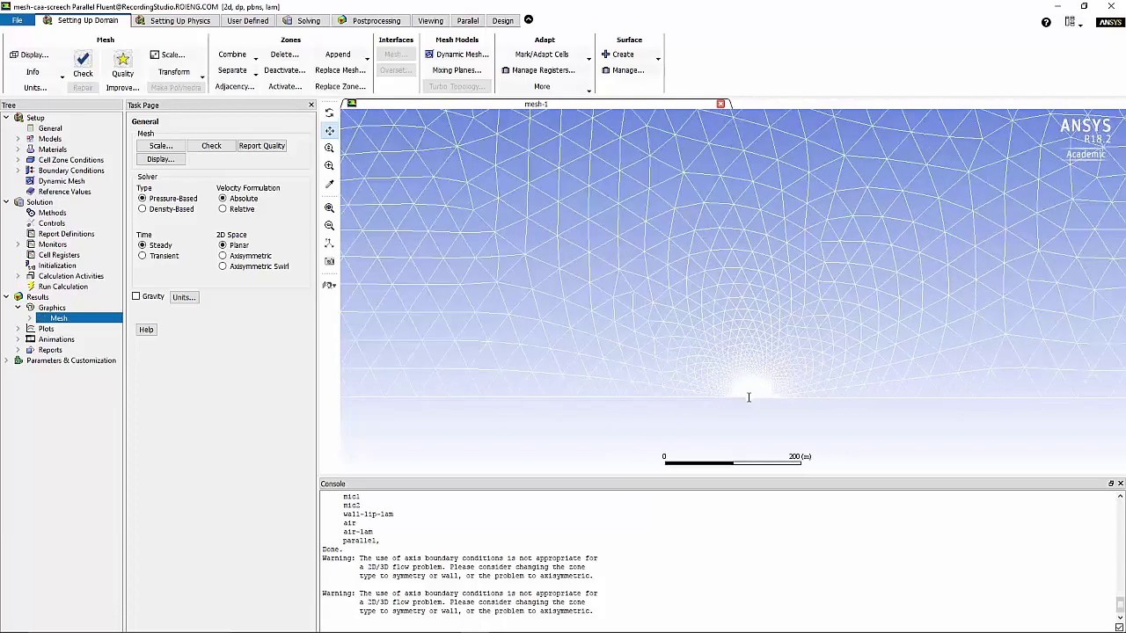
scroll(748, 397, "down", 1)
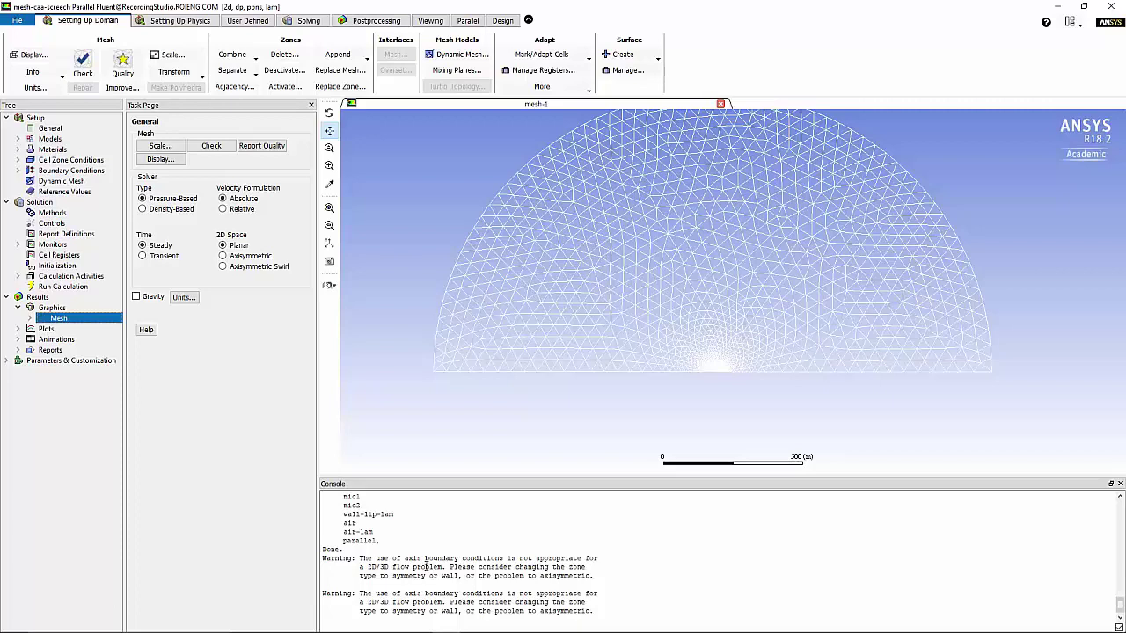
Step: Make the case axisymmetric, check the air material, and pick realizable k-epsilon with C2-Epsilon 2.02
left_click(242, 256)
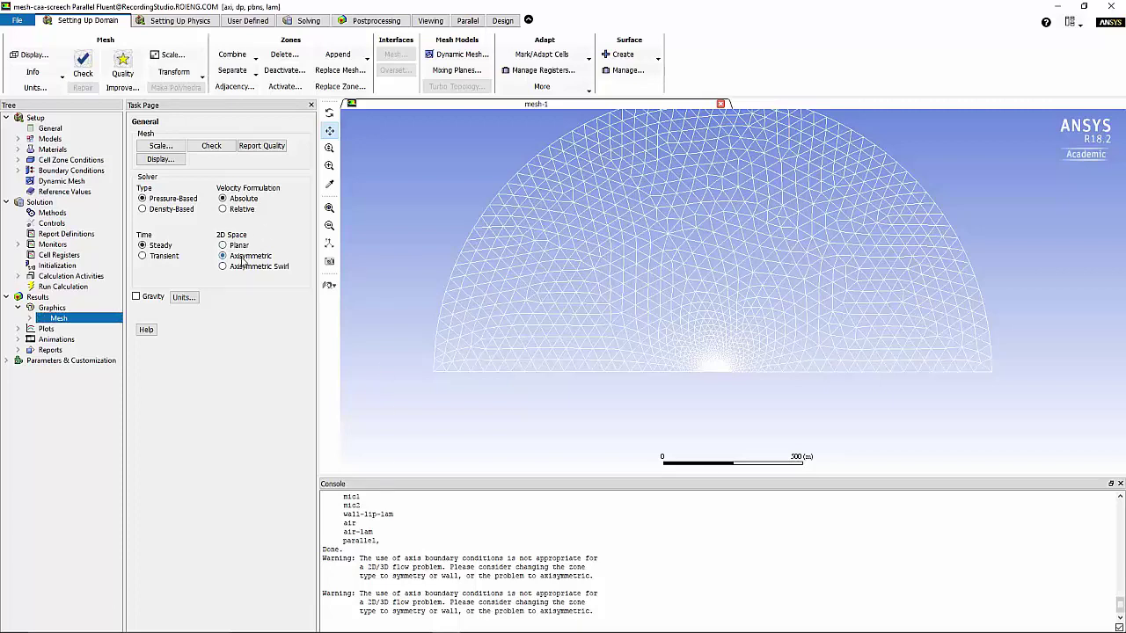
left_click(18, 150)
left_click(30, 160)
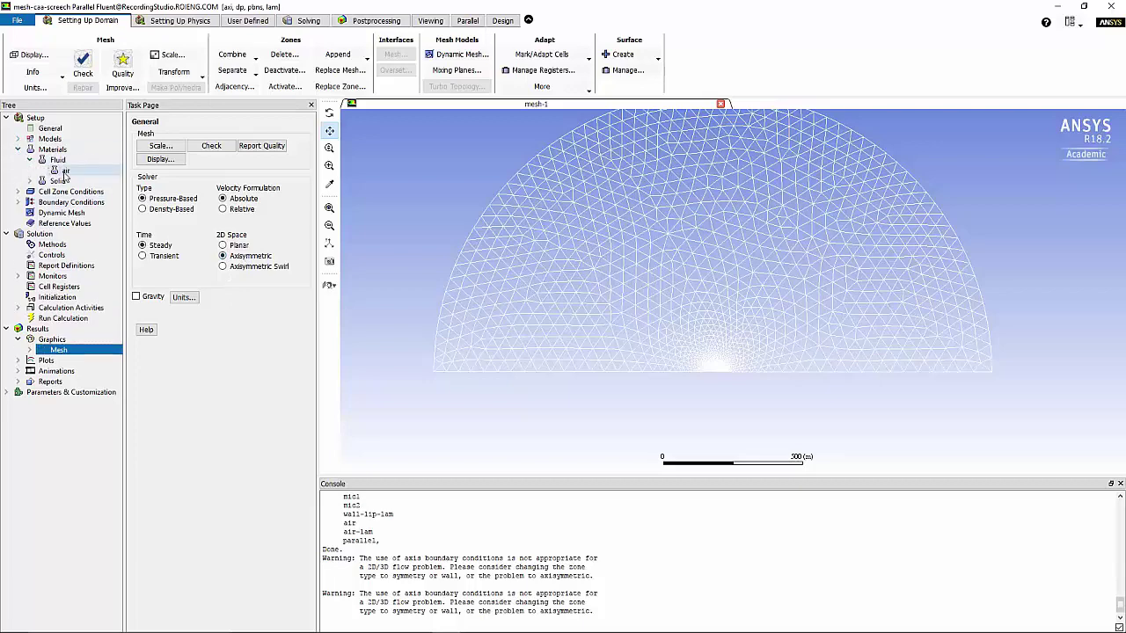
double_click(63, 171)
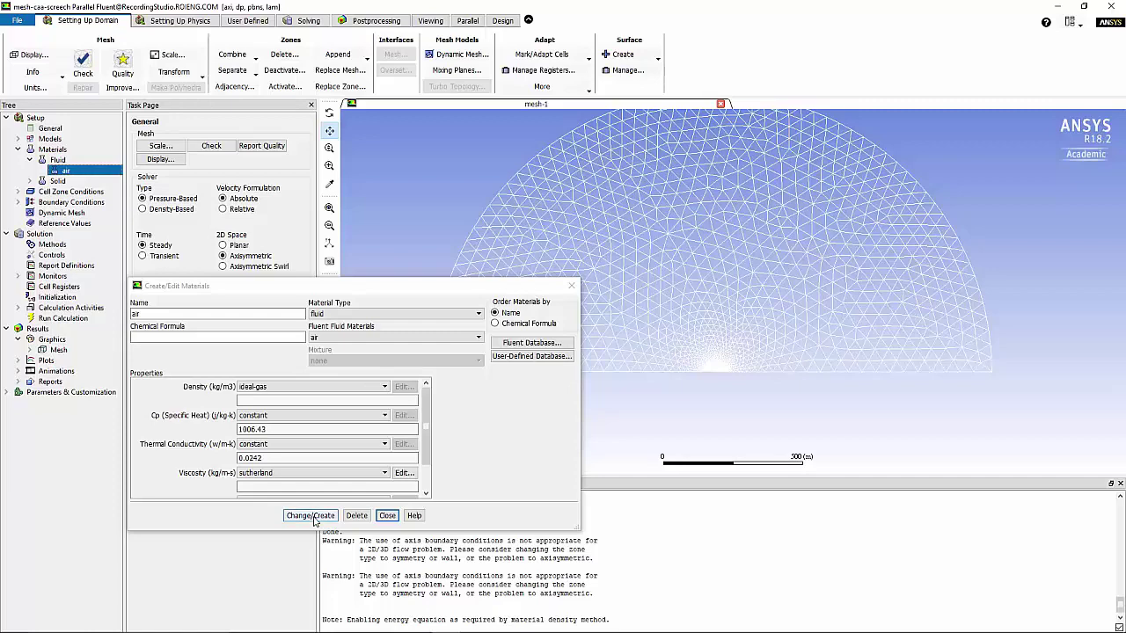
left_click(312, 516)
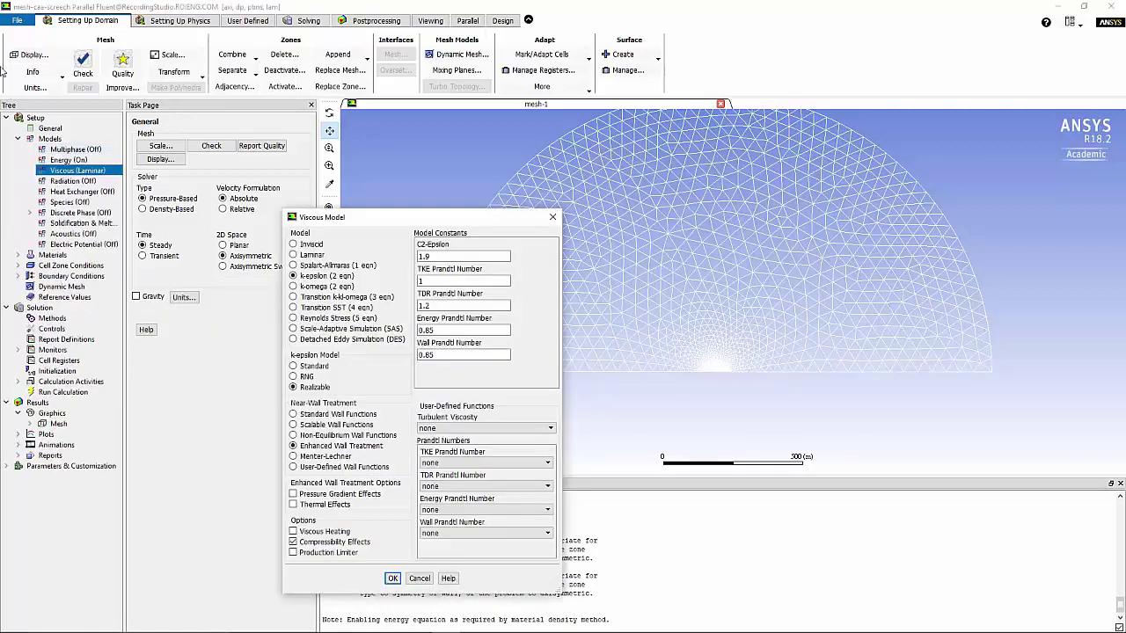
left_click(304, 277)
left_click(447, 256)
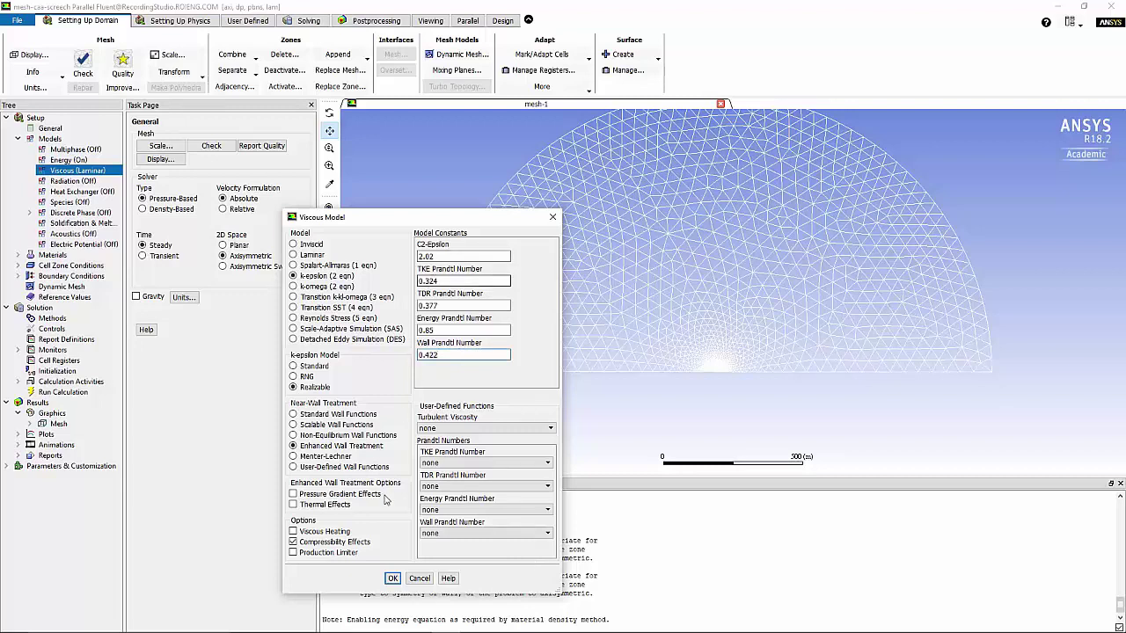
Step: Apply the k-epsilon settings and flag the air-lam cell zone as a laminar zone
left_click(392, 578)
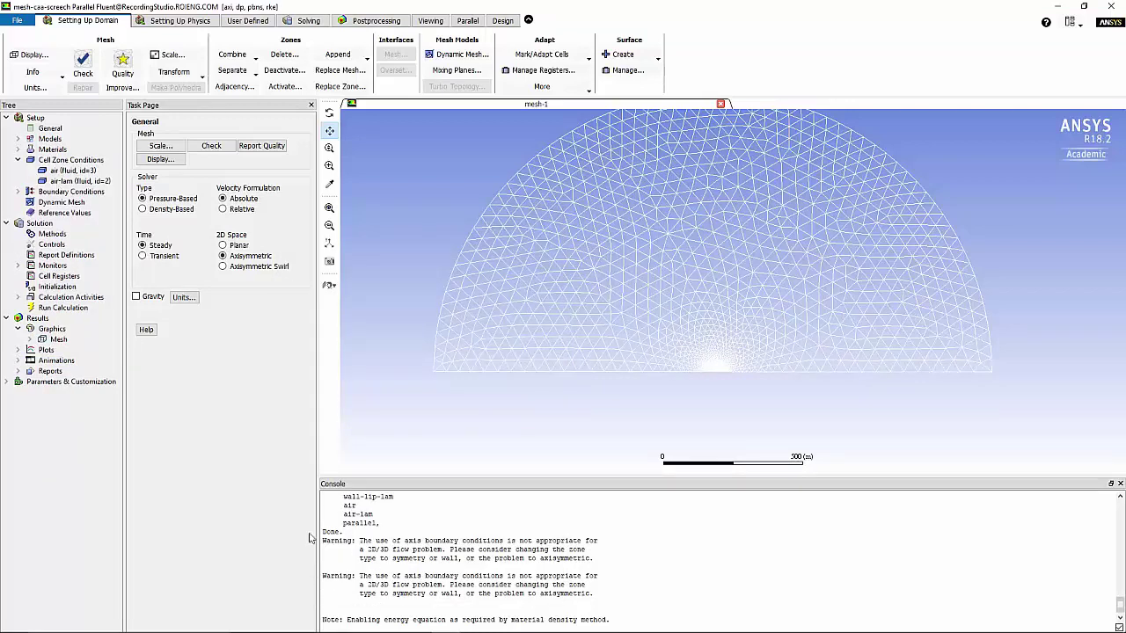
left_click(90, 181)
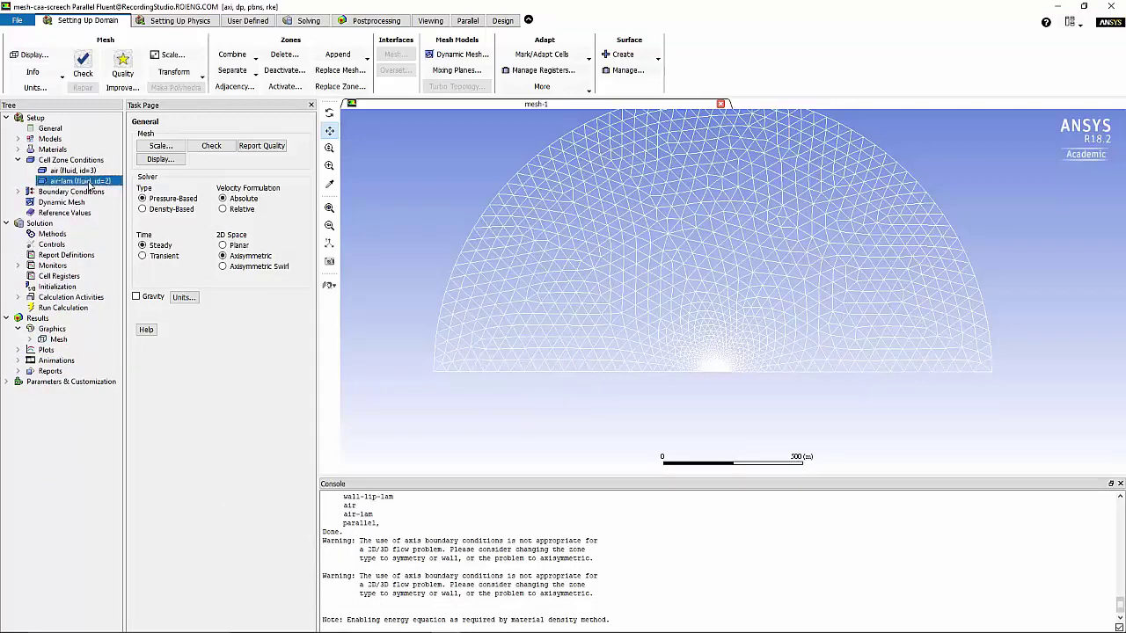
double_click(90, 181)
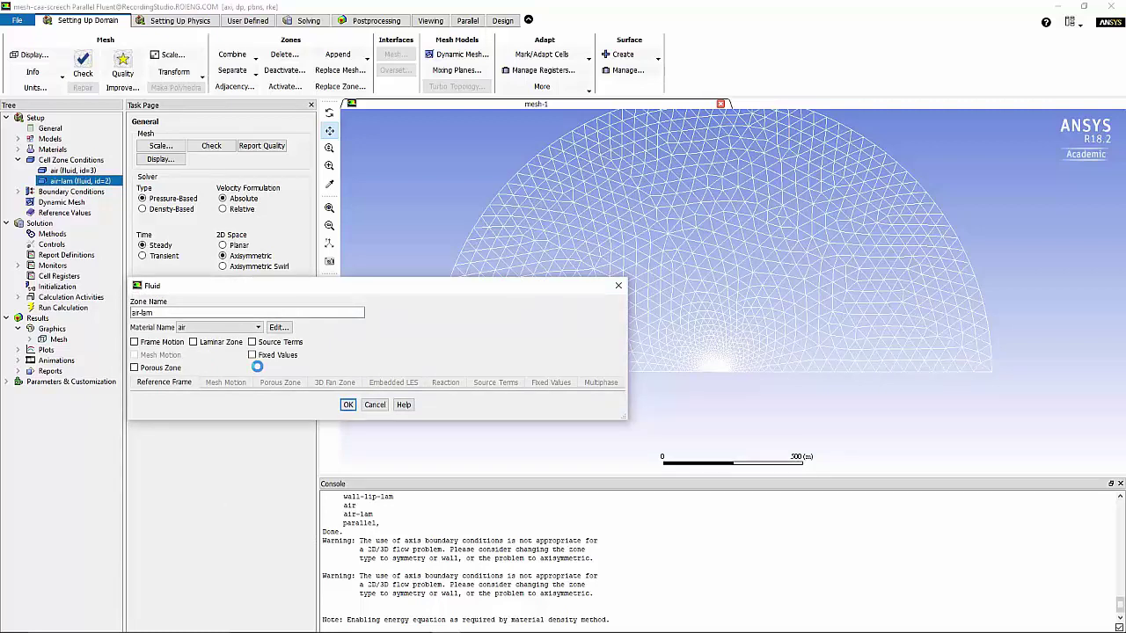
left_click(206, 345)
Step: Give the inlet 0.1% turbulent intensity with a 0.0254 m hydraulic diameter
left_click(348, 405)
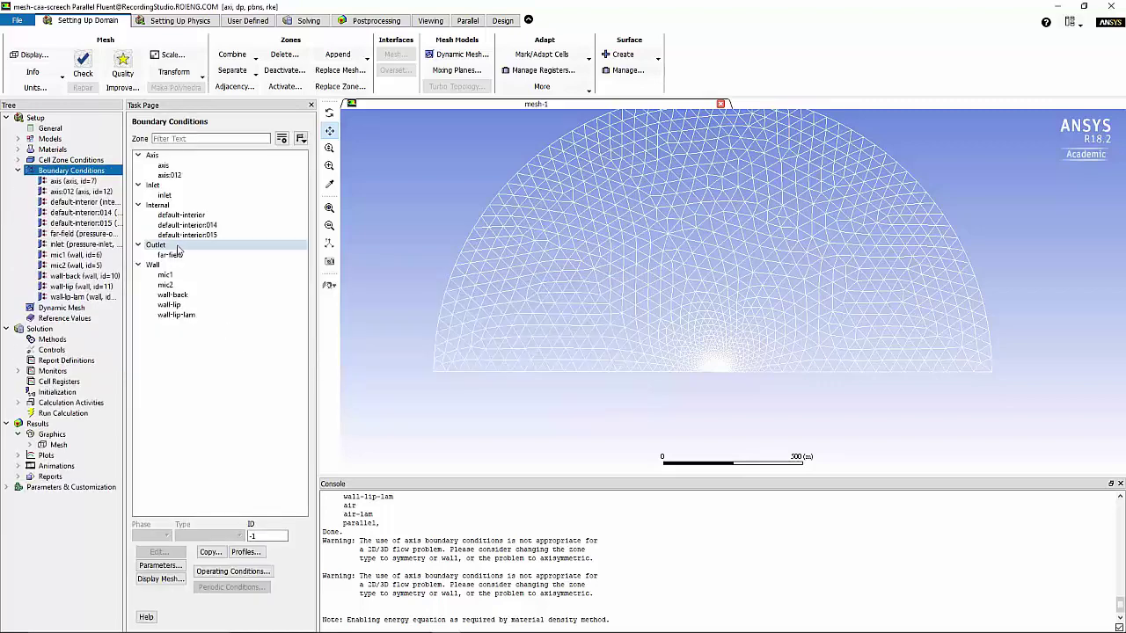
left_click(187, 196)
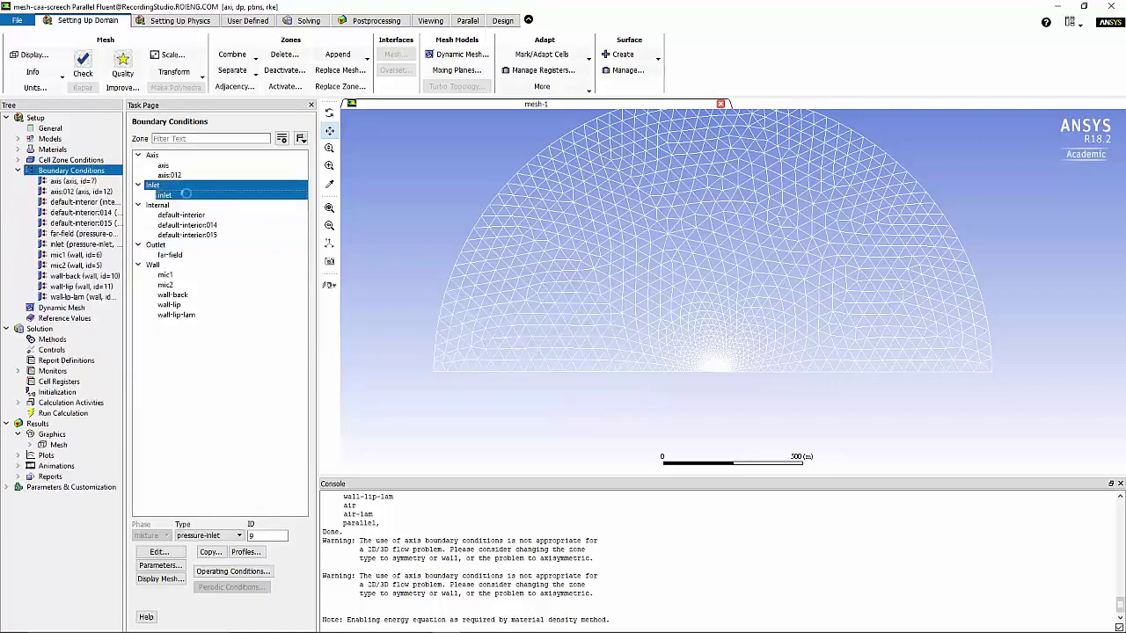
double_click(187, 196)
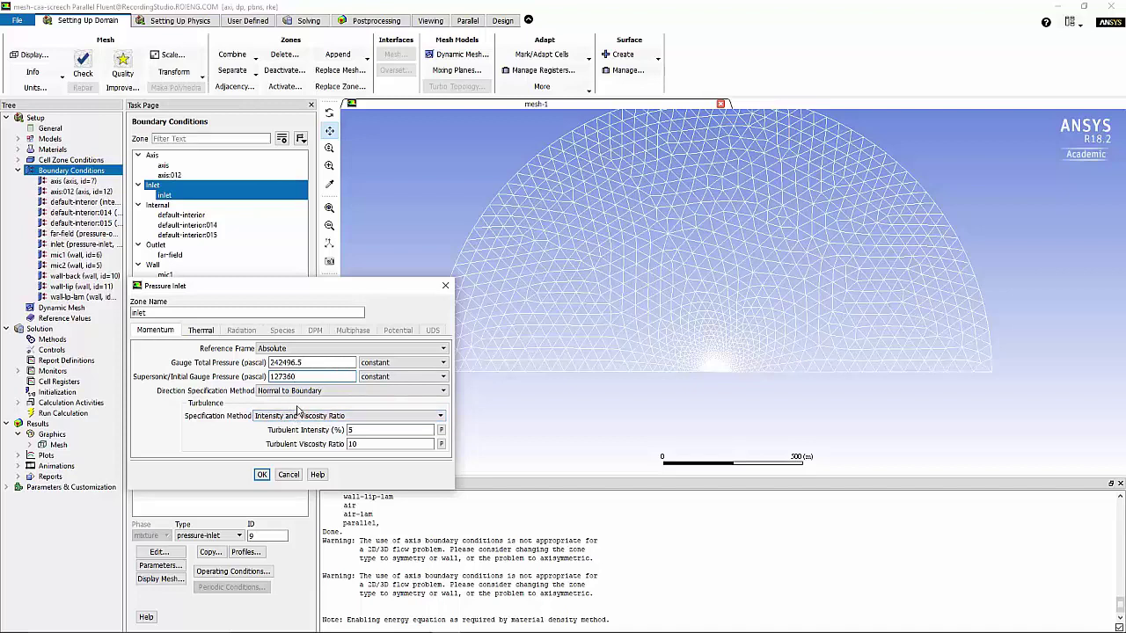
left_click(310, 417)
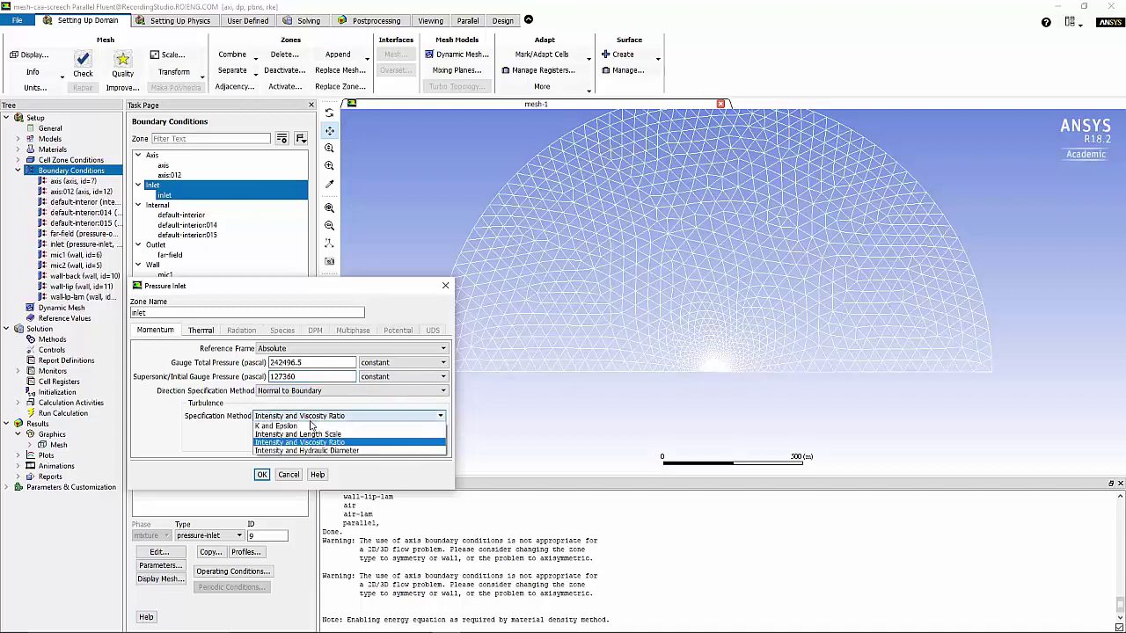
left_click(303, 452)
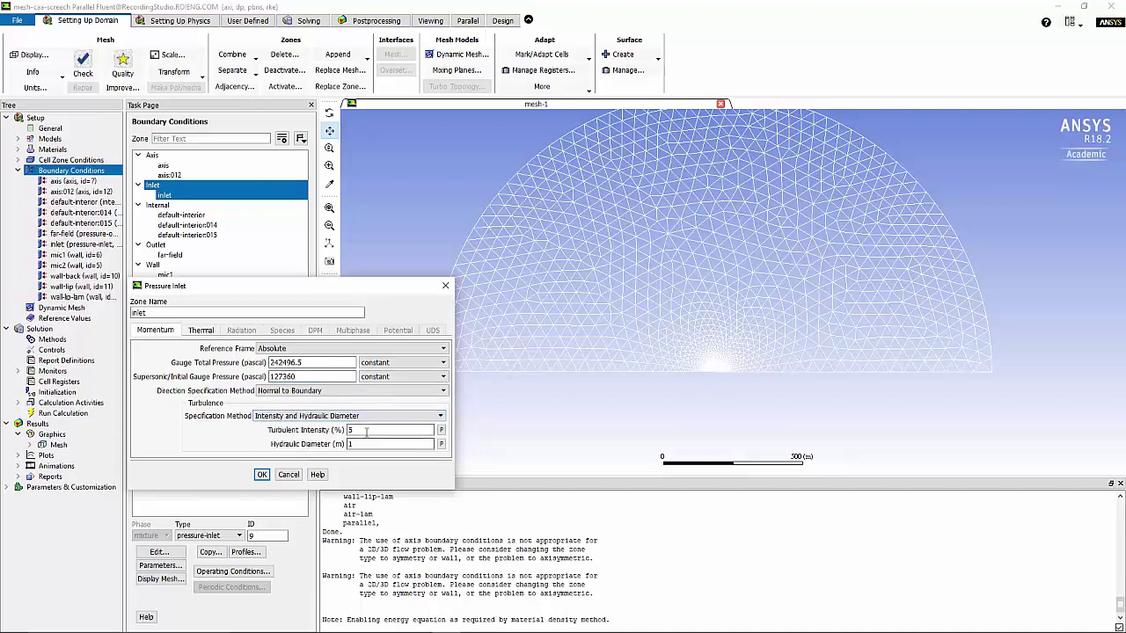
double_click(363, 430)
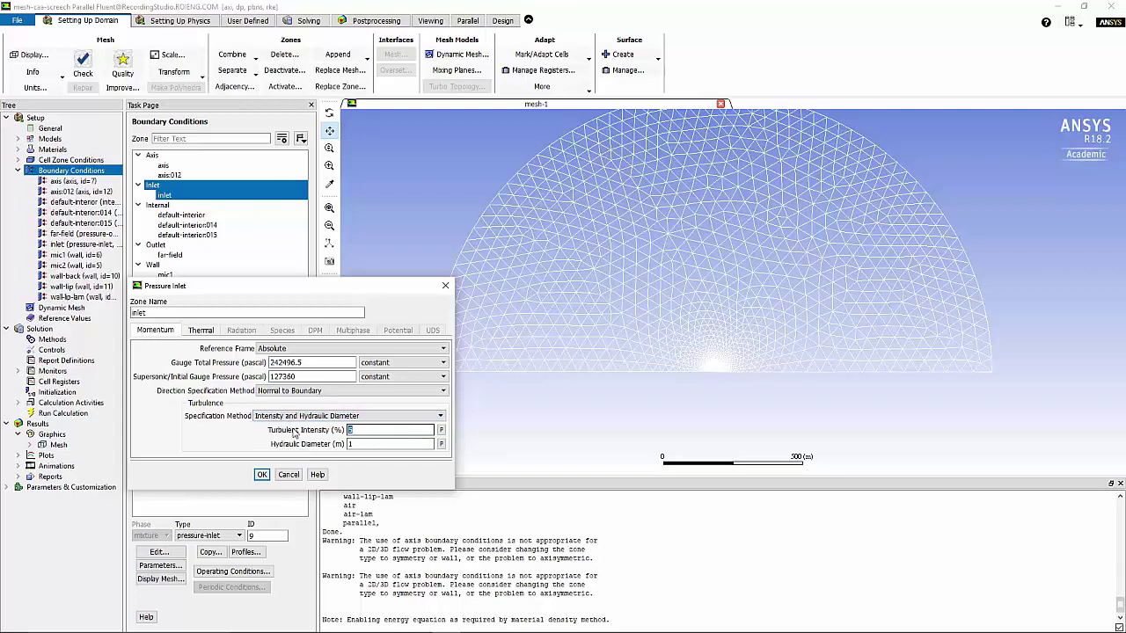
type("0.1")
double_click(357, 445)
type("0.0254")
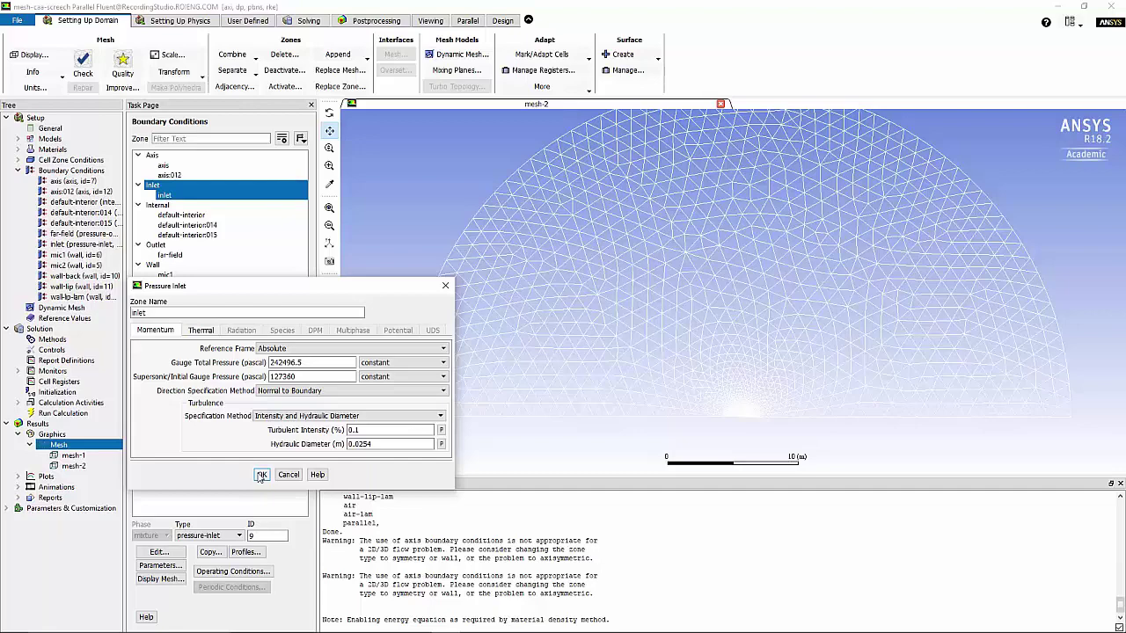
left_click(262, 475)
Step: Set the far-field to 100000 Pa gauge, 1% backflow intensity and backflow viscosity ratio 2
double_click(170, 255)
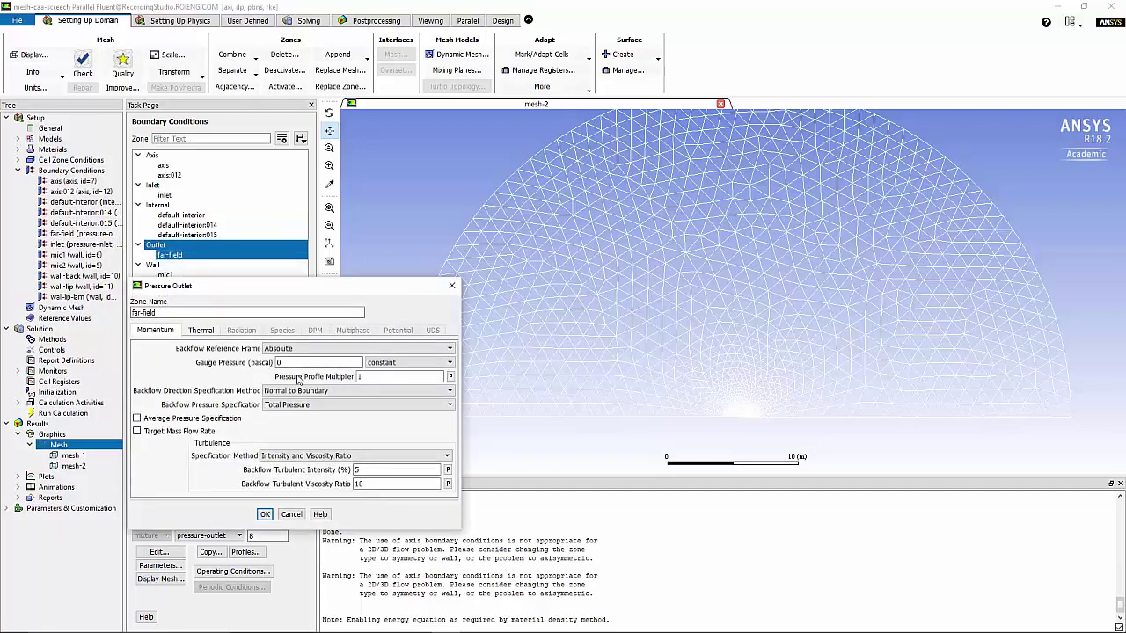
left_click(290, 363)
left_click_drag(280, 363, 236, 368)
type("100000")
left_click(359, 471)
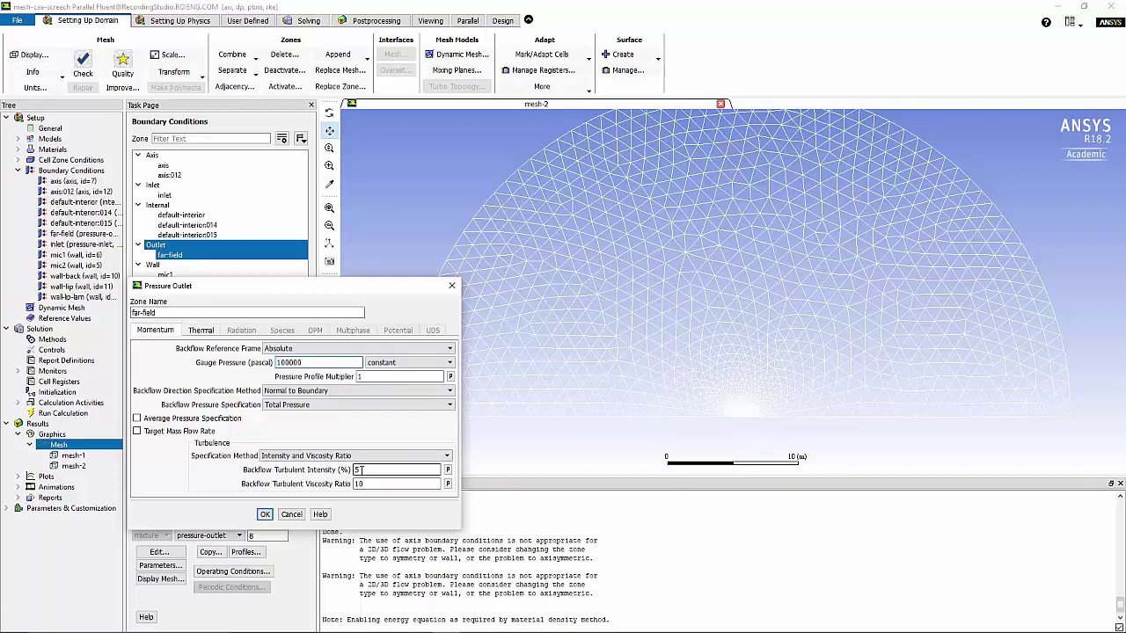
double_click(358, 471)
left_click(360, 483)
type("1")
key("Tab")
type("2")
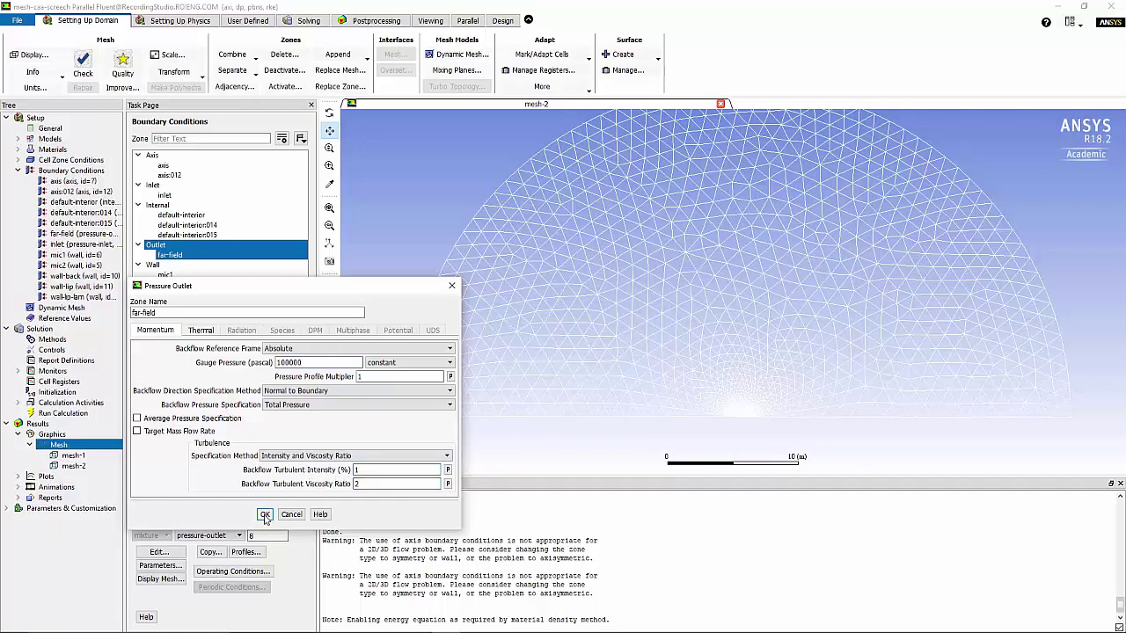
left_click(265, 516)
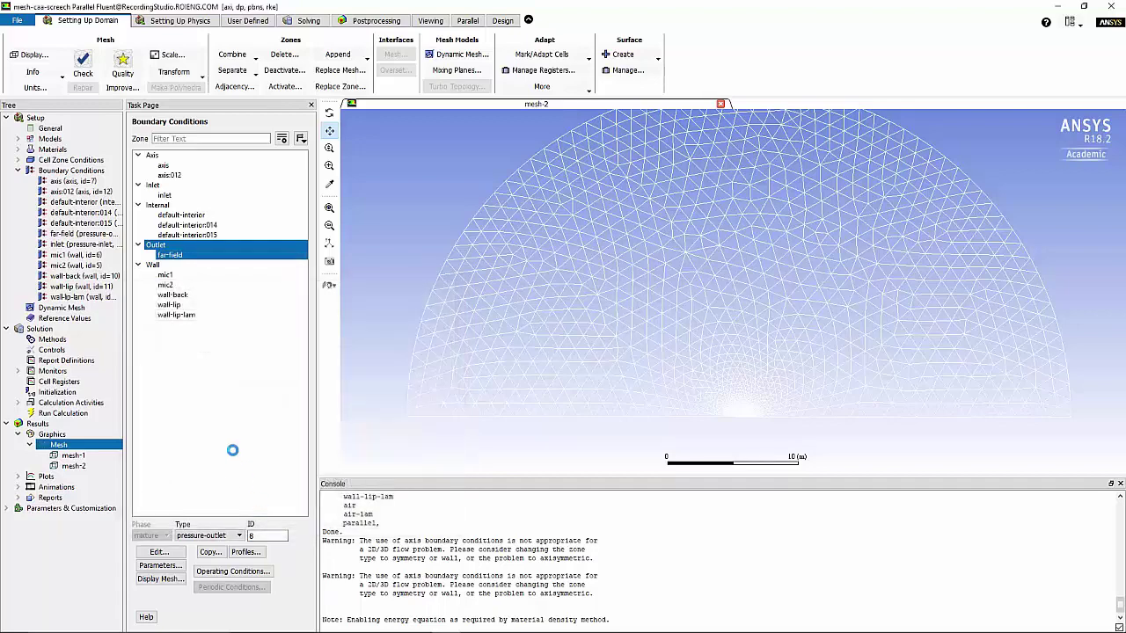
Step: Review the mic1 wall's thermal conditions, a 0 W/m2 heat flux
double_click(167, 276)
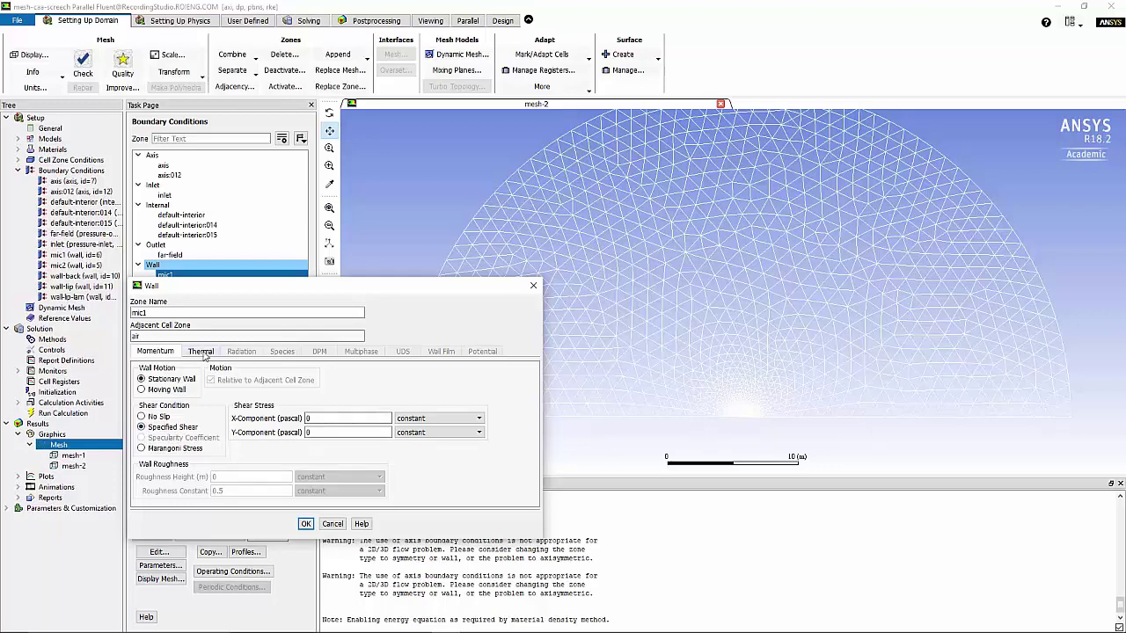
left_click(201, 353)
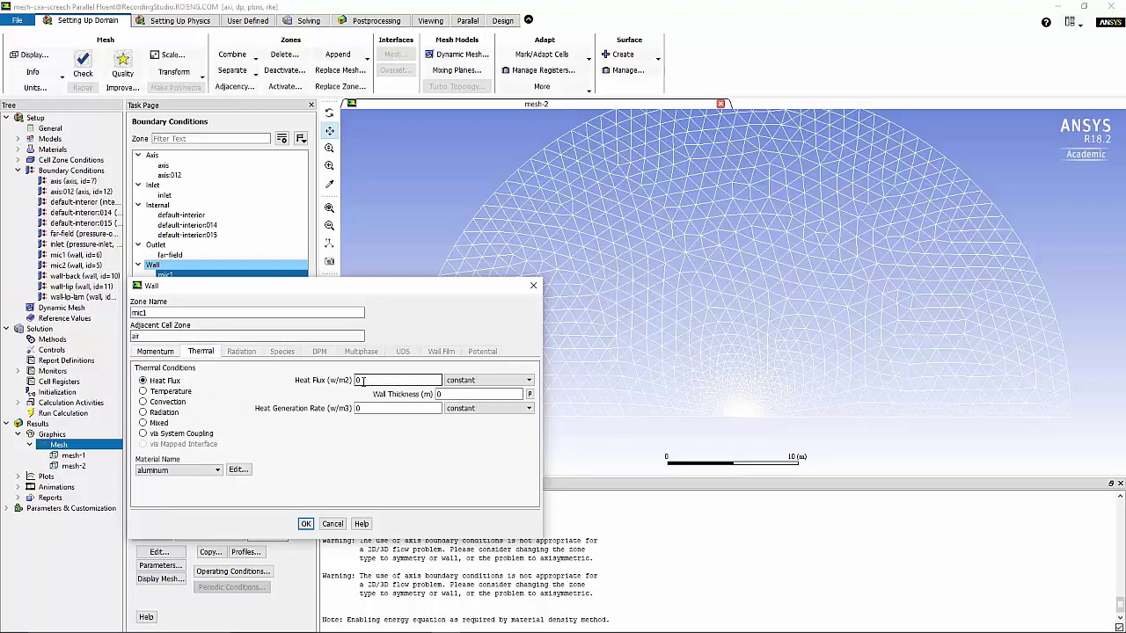
left_click(303, 522)
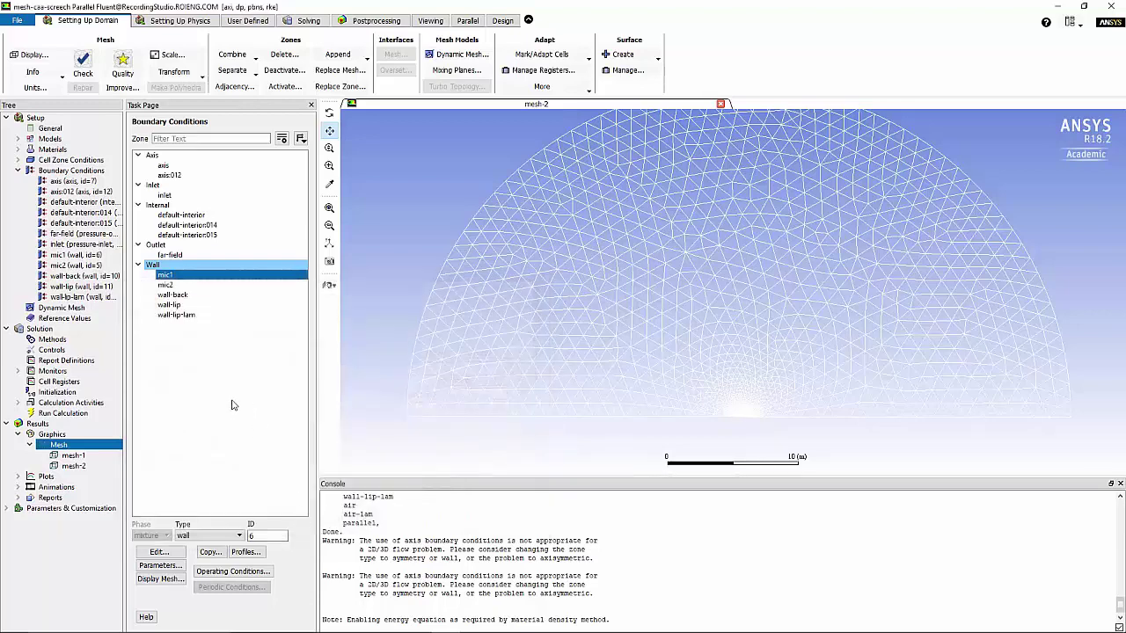
Step: Copy mic1's wall conditions to mic2, wall-back, wall-tip and wall-tip-lam
left_click(210, 553)
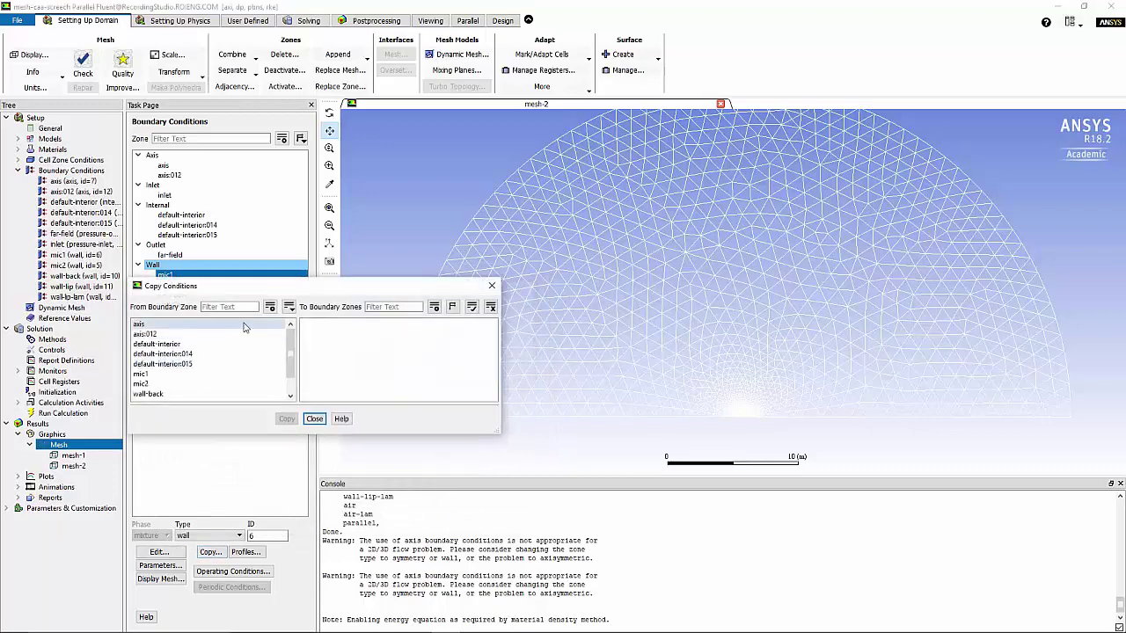
left_click(141, 374)
left_click_drag(310, 325, 309, 368)
left_click(287, 419)
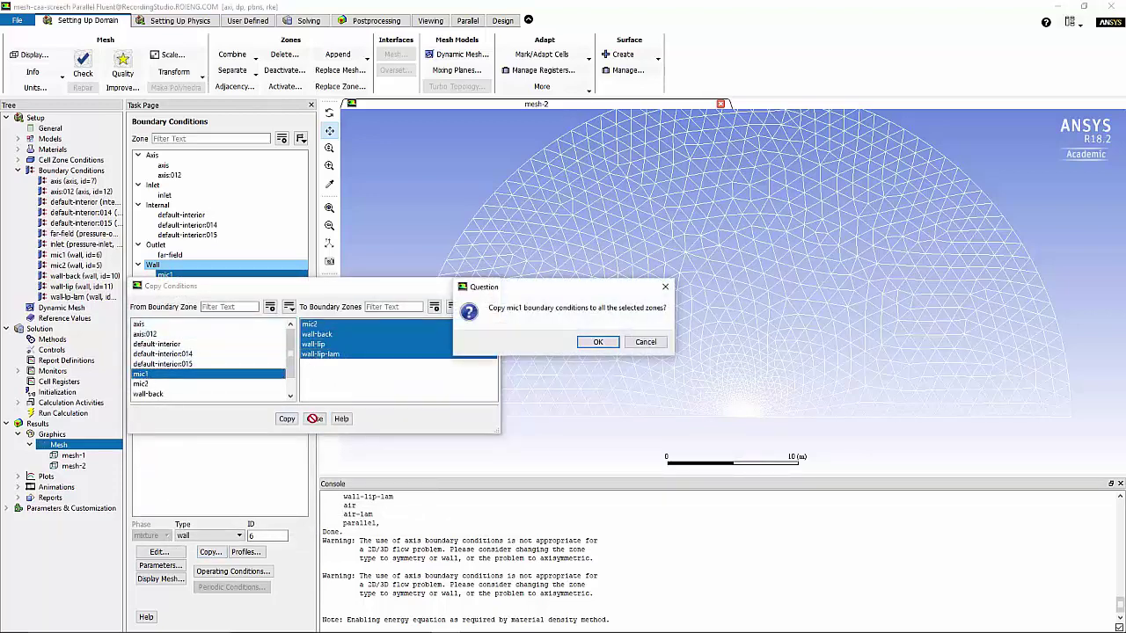
key("Return")
left_click(314, 419)
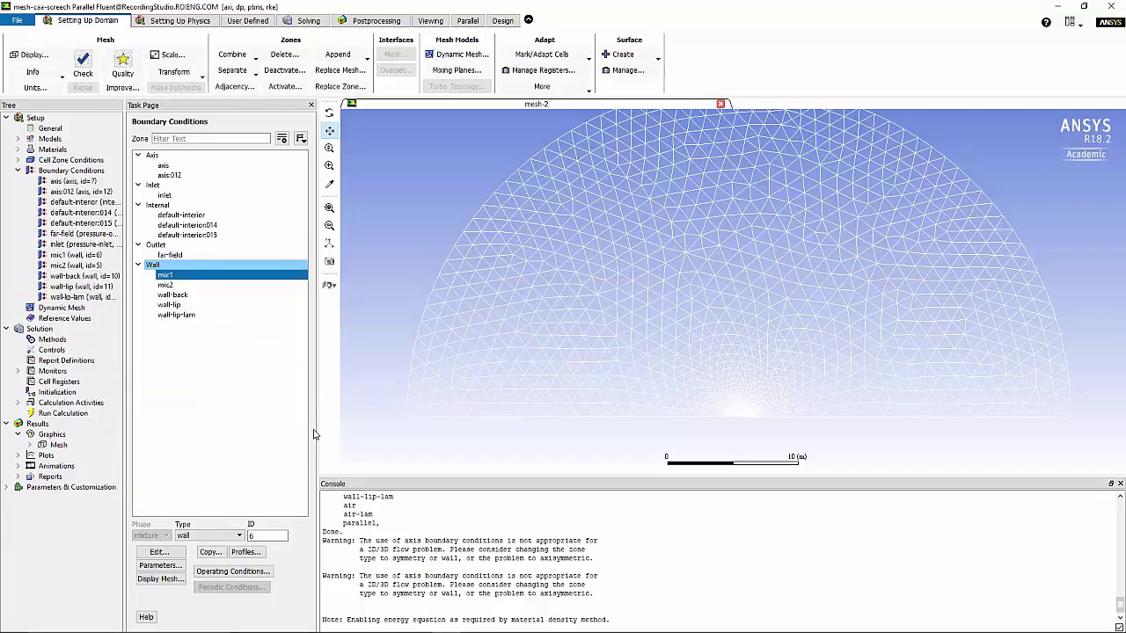
left_click(52, 339)
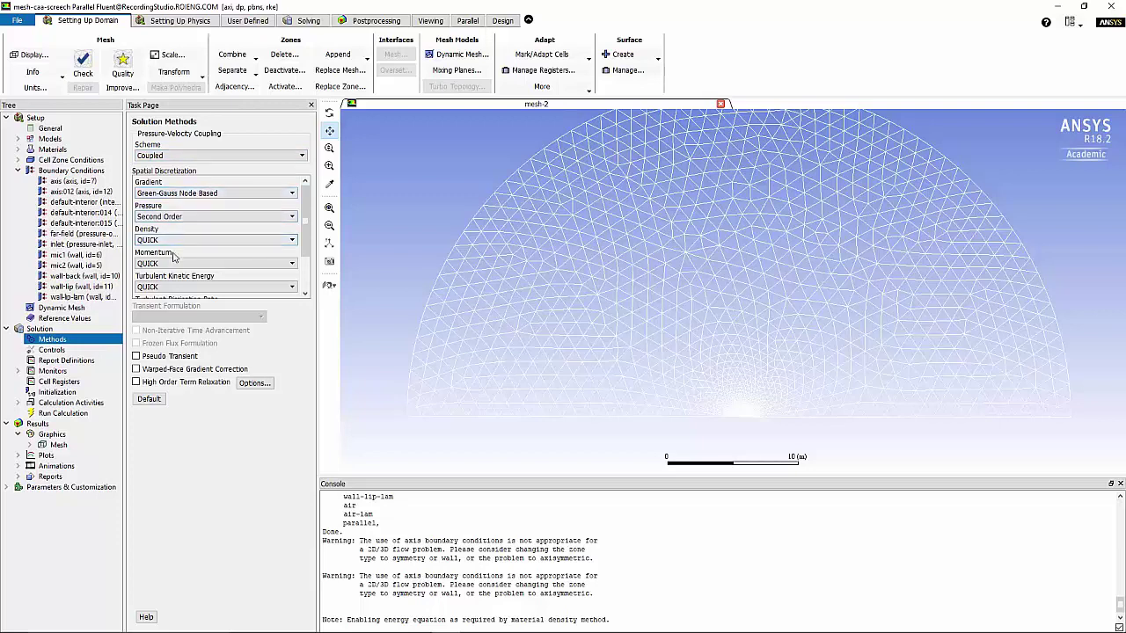
scroll(185, 275, "down", 2)
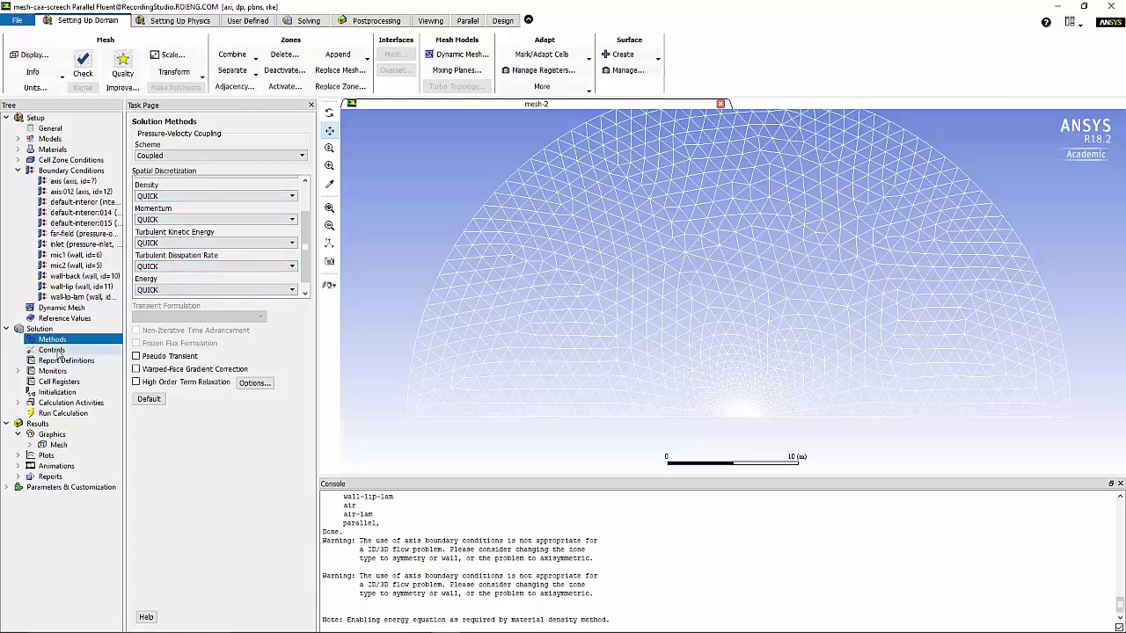
Step: Check Courant number 25 and 0.3 explicit relaxation for momentum and pressure
left_click(88, 350)
left_click(211, 170)
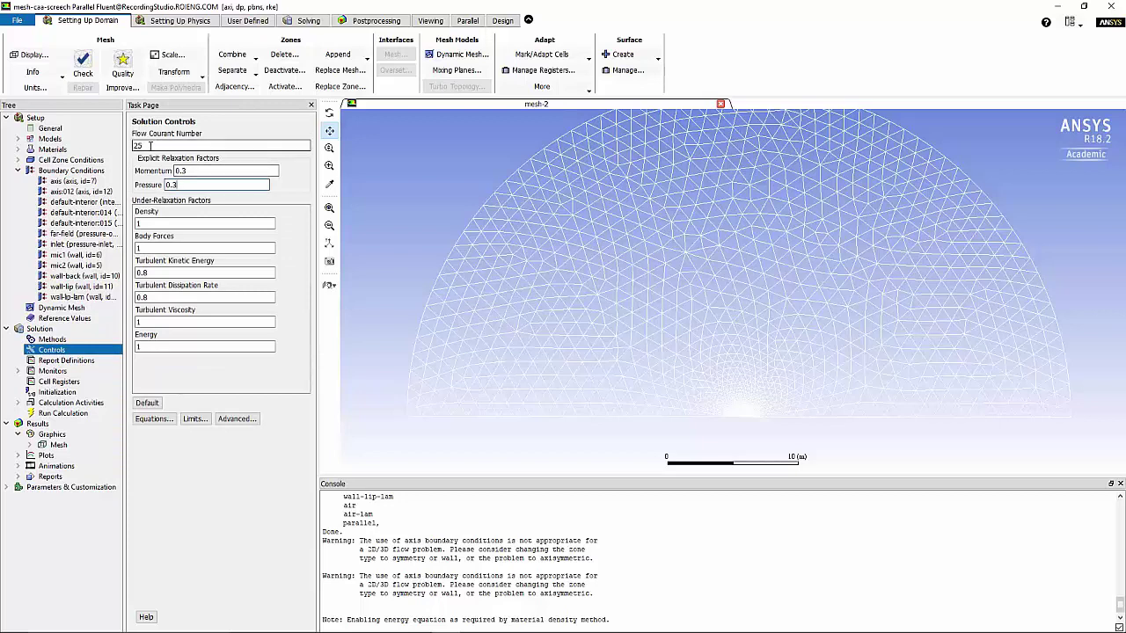
key("Tab")
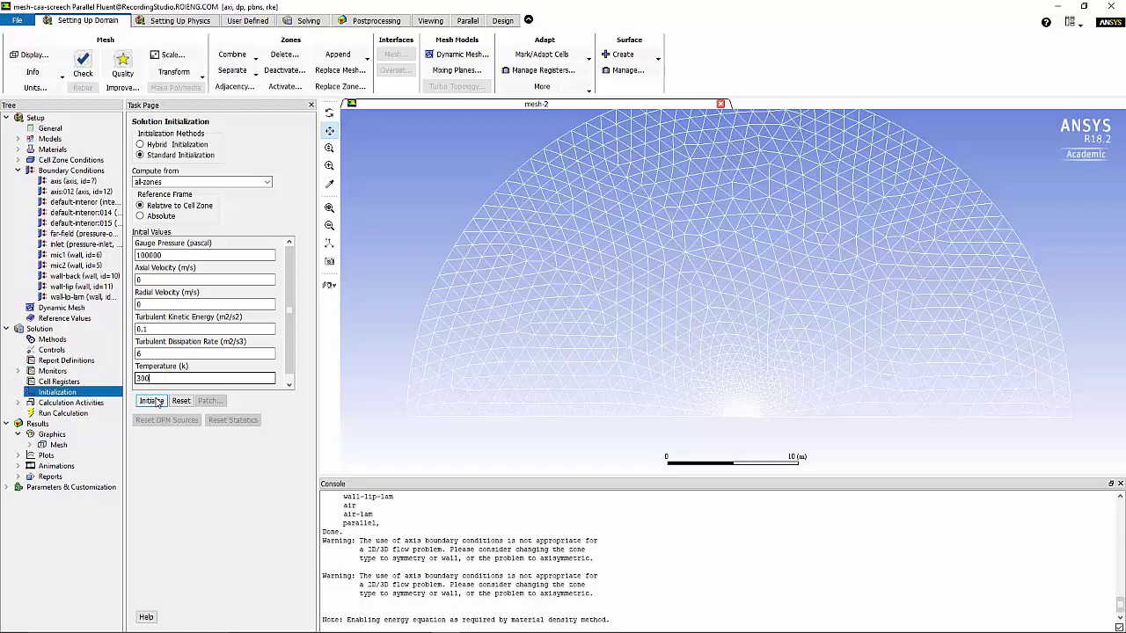
Step: Initialize the flow and confirm the operating pressure stays at 101325 Pa
left_click(154, 401)
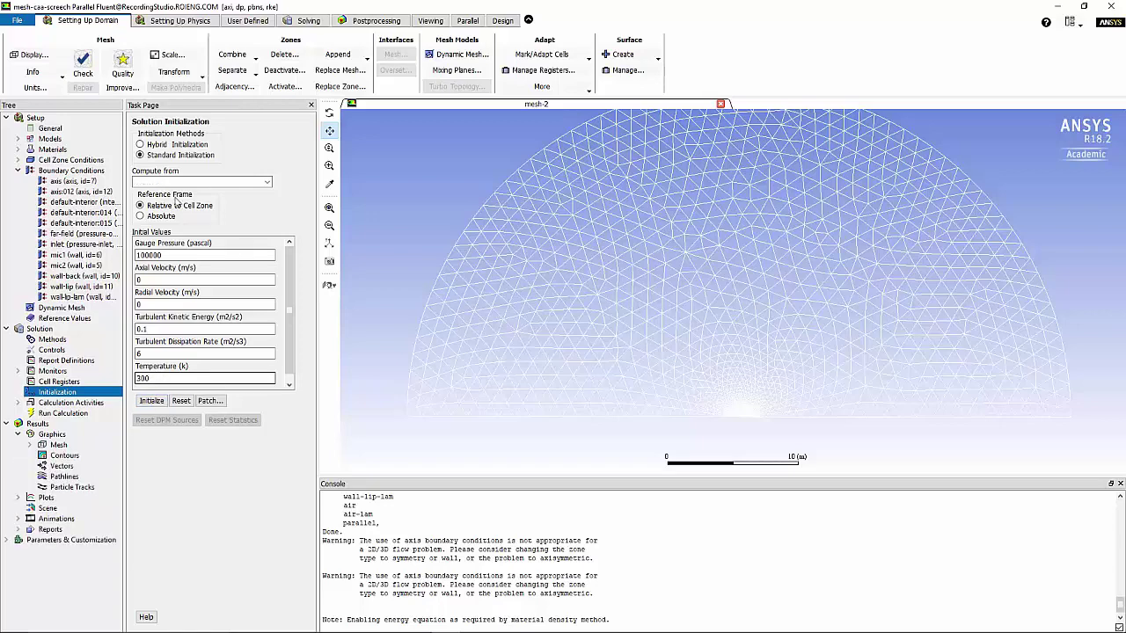
left_click(179, 22)
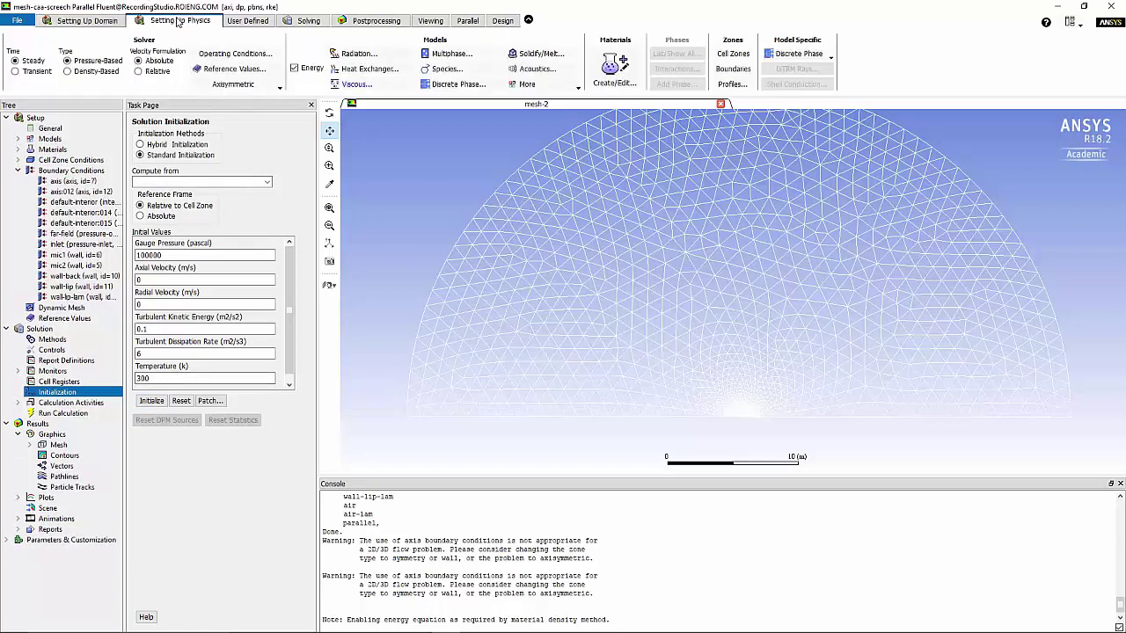
left_click(244, 54)
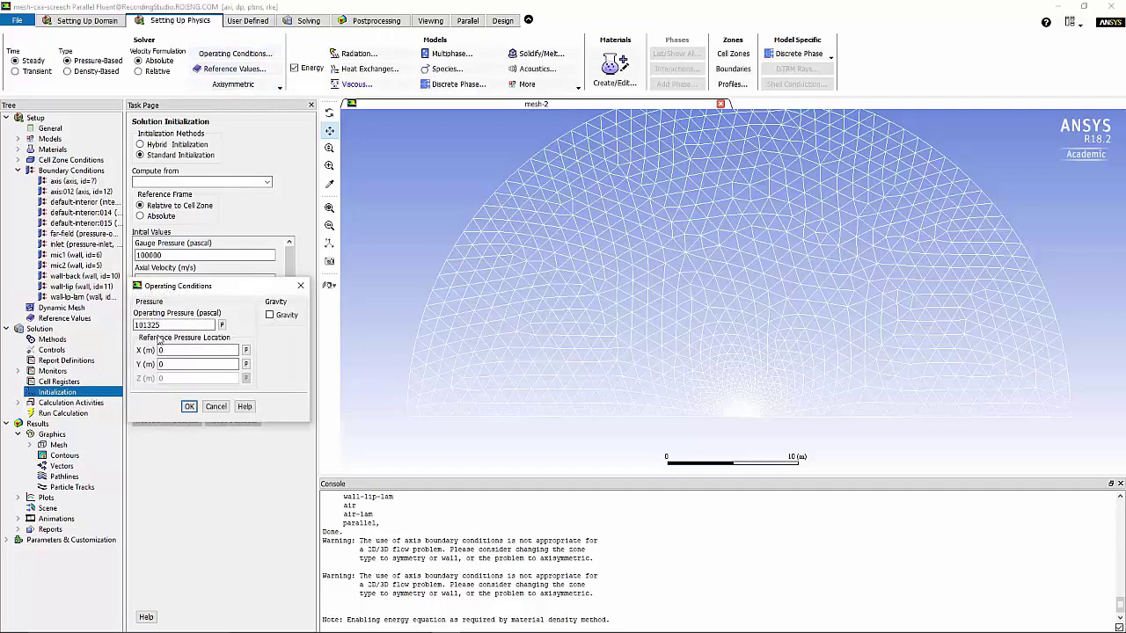
left_click_drag(169, 325, 132, 325)
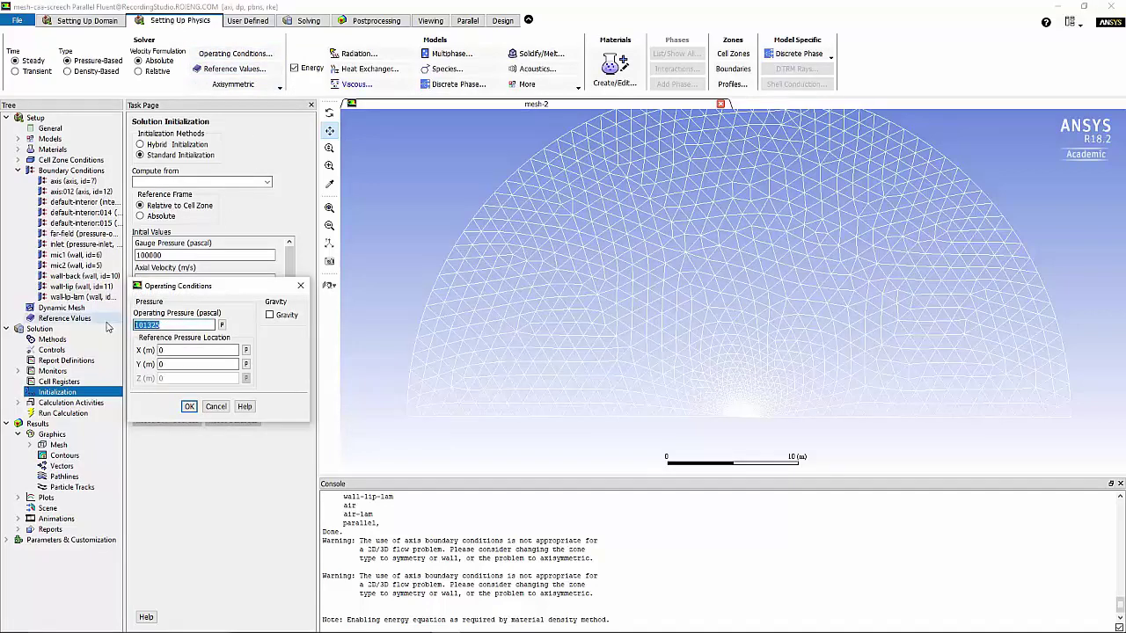
left_click(189, 407)
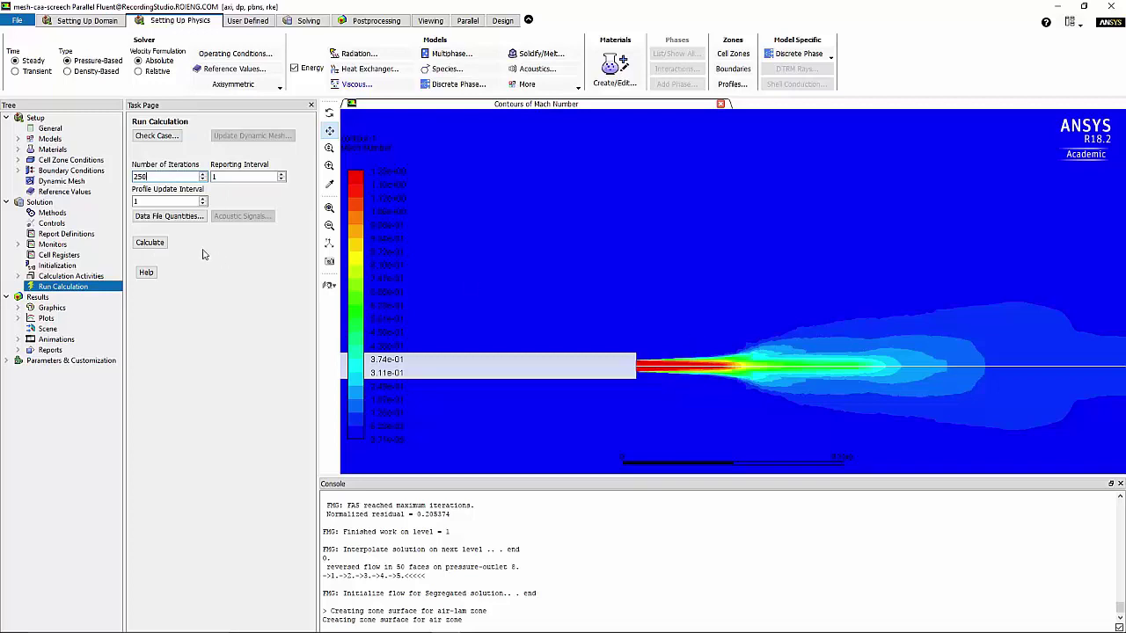
Step: Run the steady solve to convergence and display contour-1 as Mach number contours
left_click(151, 245)
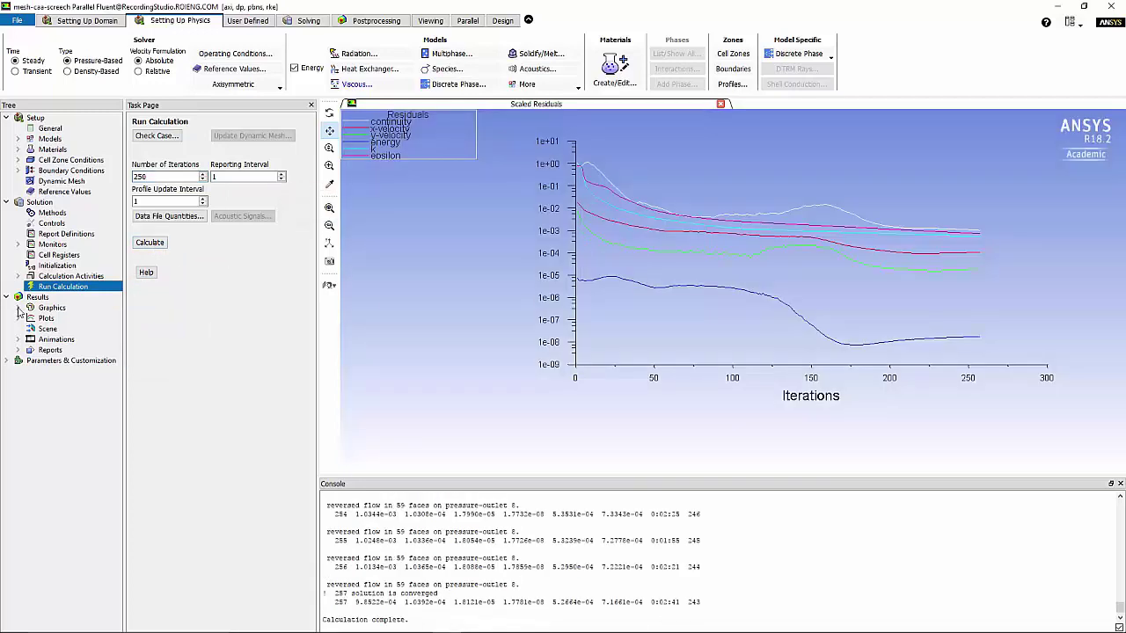
left_click(19, 308)
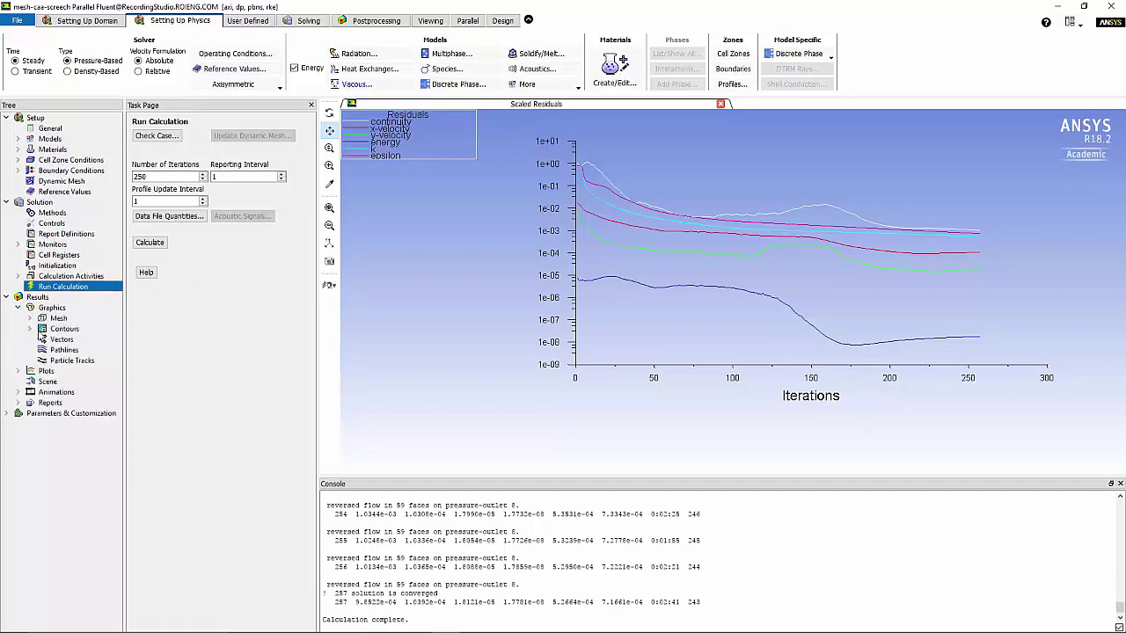
left_click(29, 329)
double_click(77, 340)
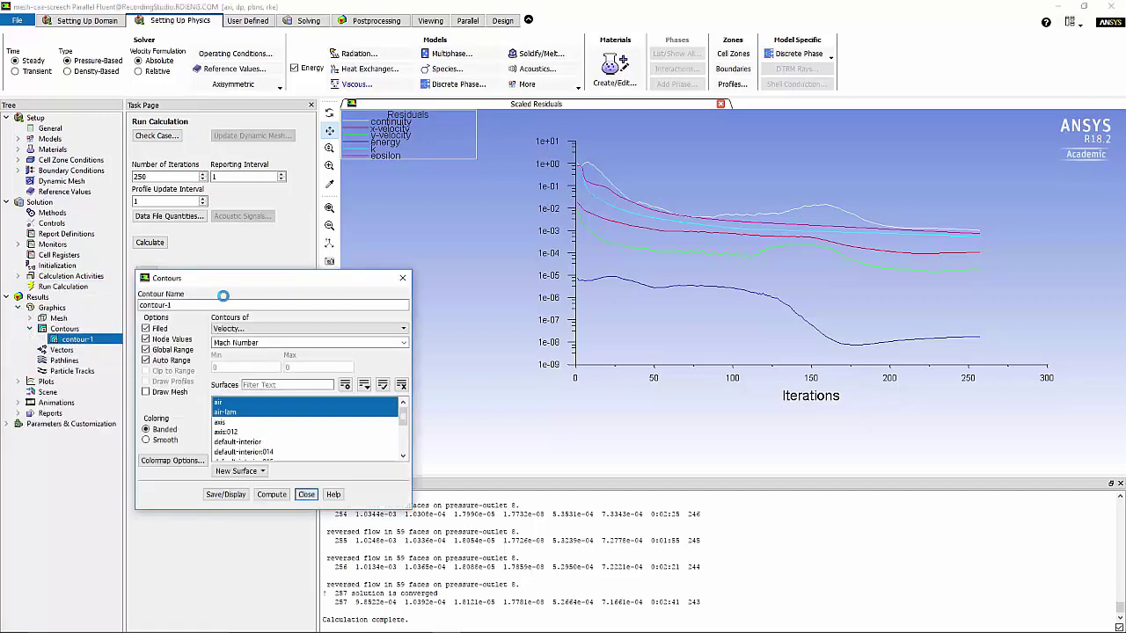
left_click(224, 494)
scroll(605, 393, "up", 3)
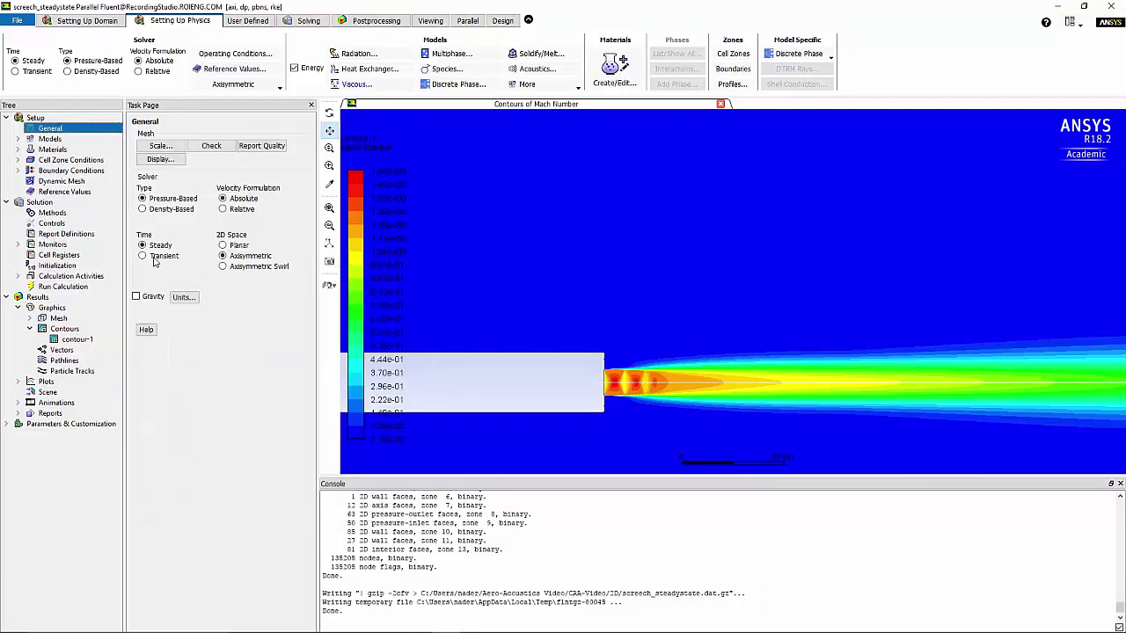
Step: Go transient with second-order implicit formulation, a 5e-6 s time step and 2000 steps
left_click(156, 260)
left_click(84, 213)
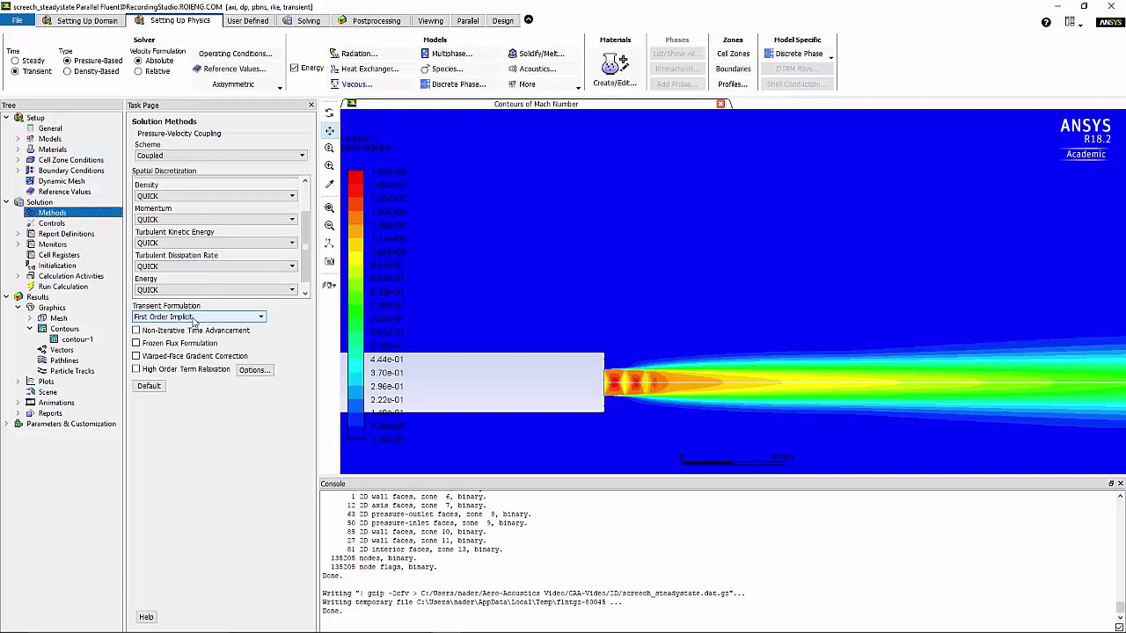
left_click(193, 319)
left_click(185, 337)
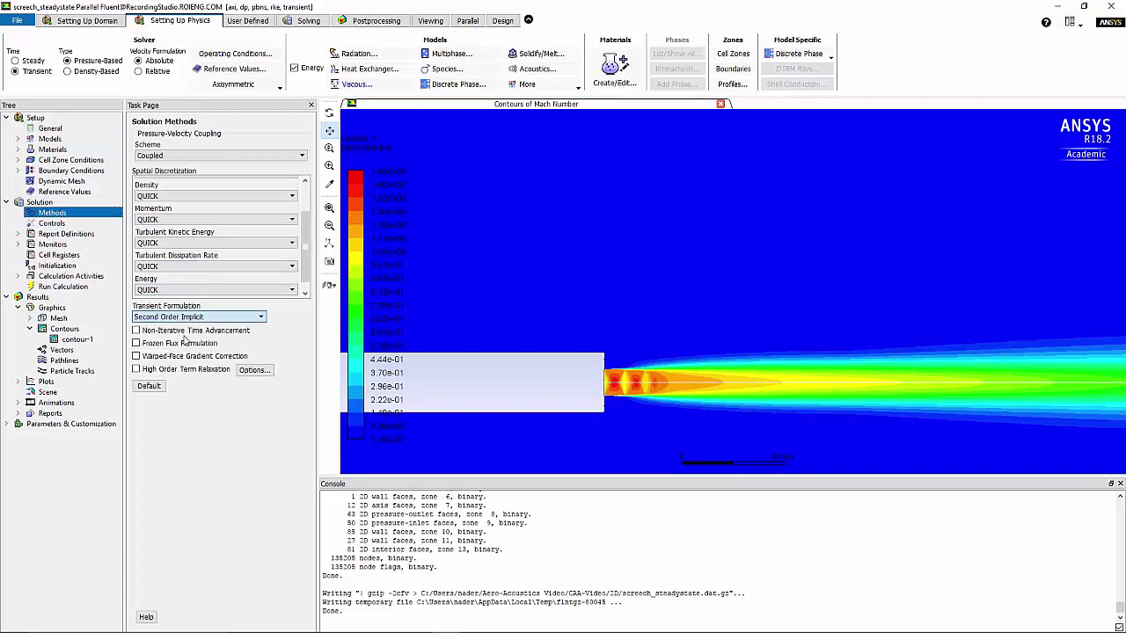
left_click(85, 290)
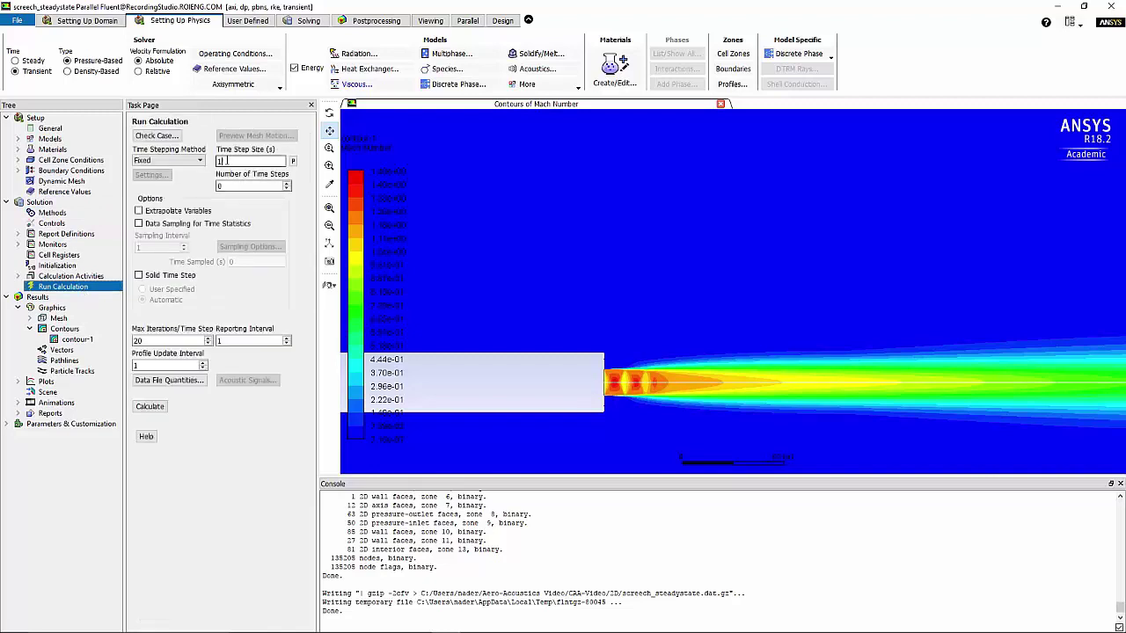
type("5e")
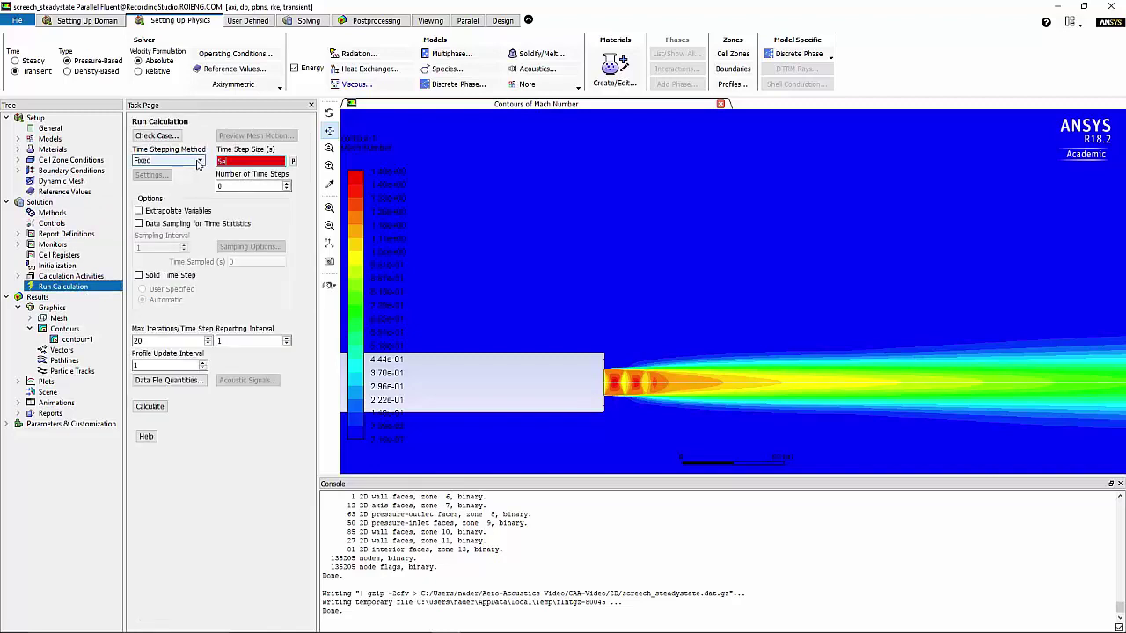
type("-6")
key("Tab")
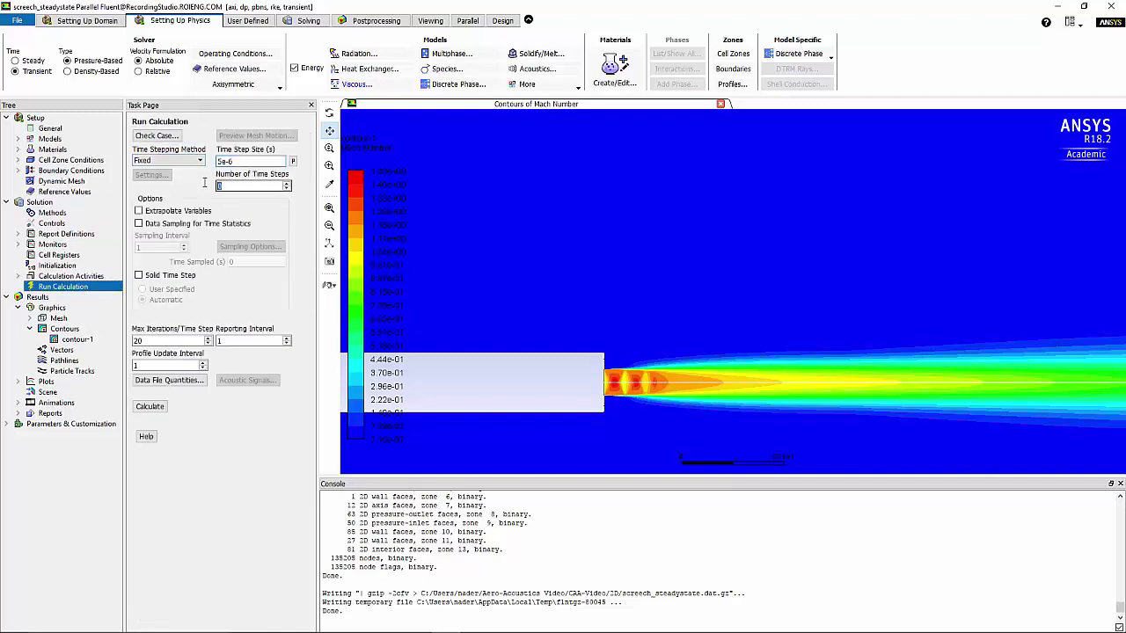
type("2000")
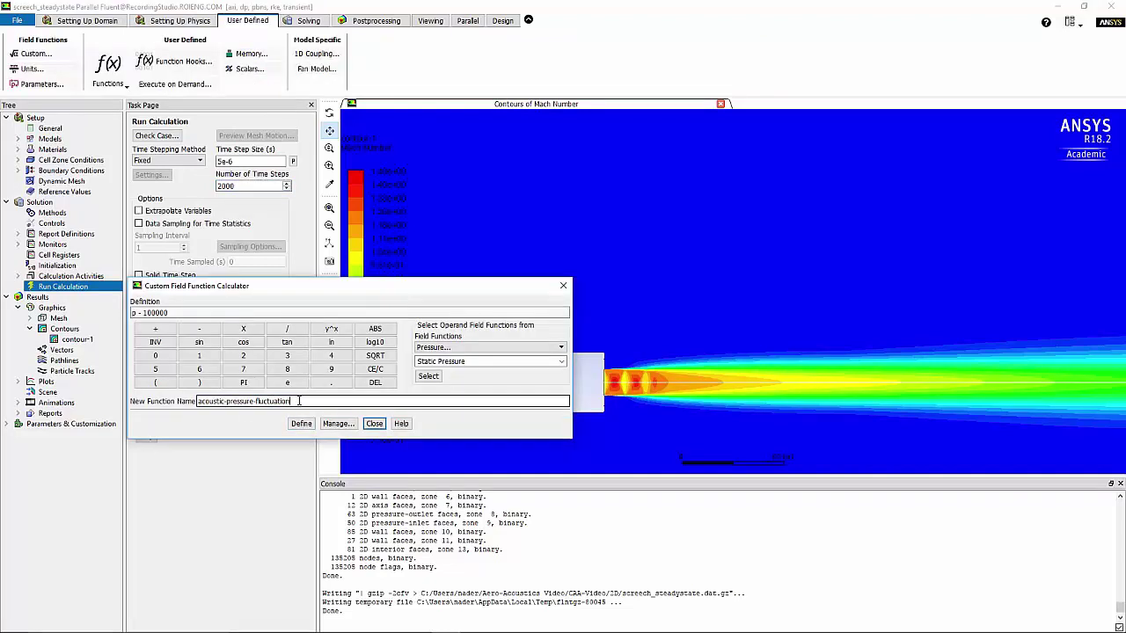
Step: Define acoustic-pressure-fluctuation as p - 100000 and add the mic-pressure area-weighted average report on mic1, mic2
left_click(301, 423)
left_click(374, 423)
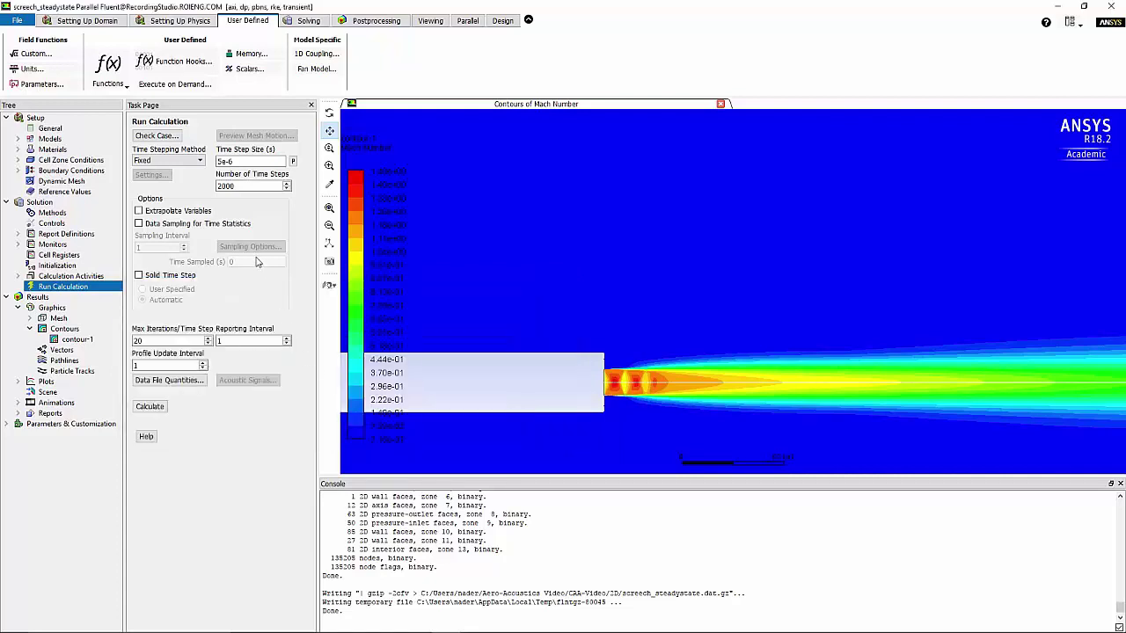
left_click(149, 406)
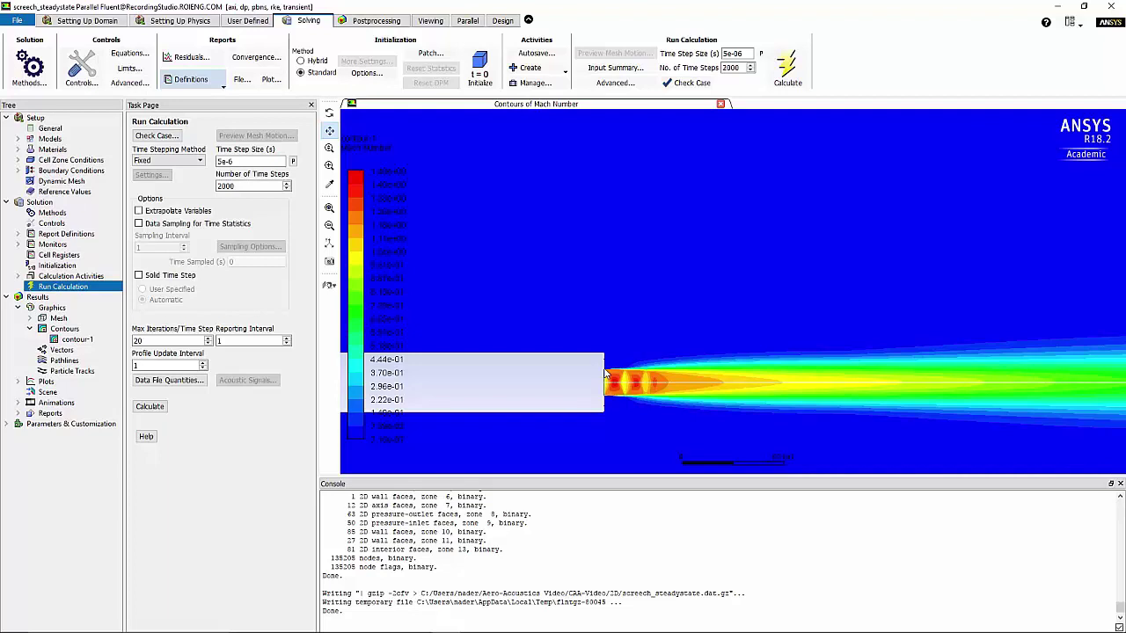
left_click(191, 79)
mouse_move(188, 115)
mouse_move(255, 129)
left_click(341, 145)
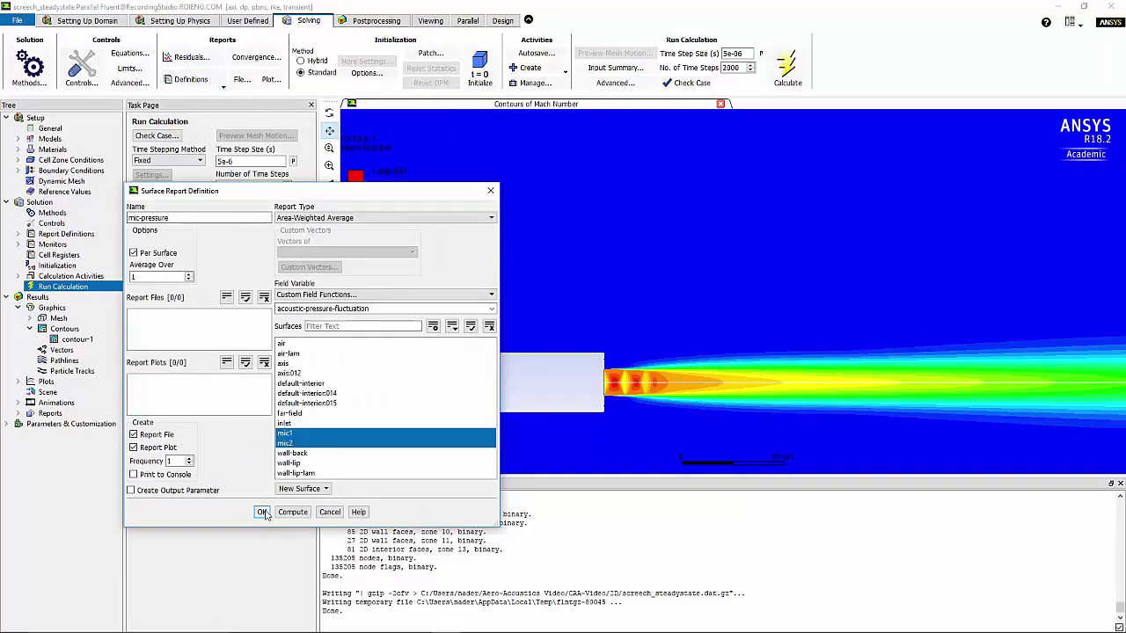
left_click(263, 511)
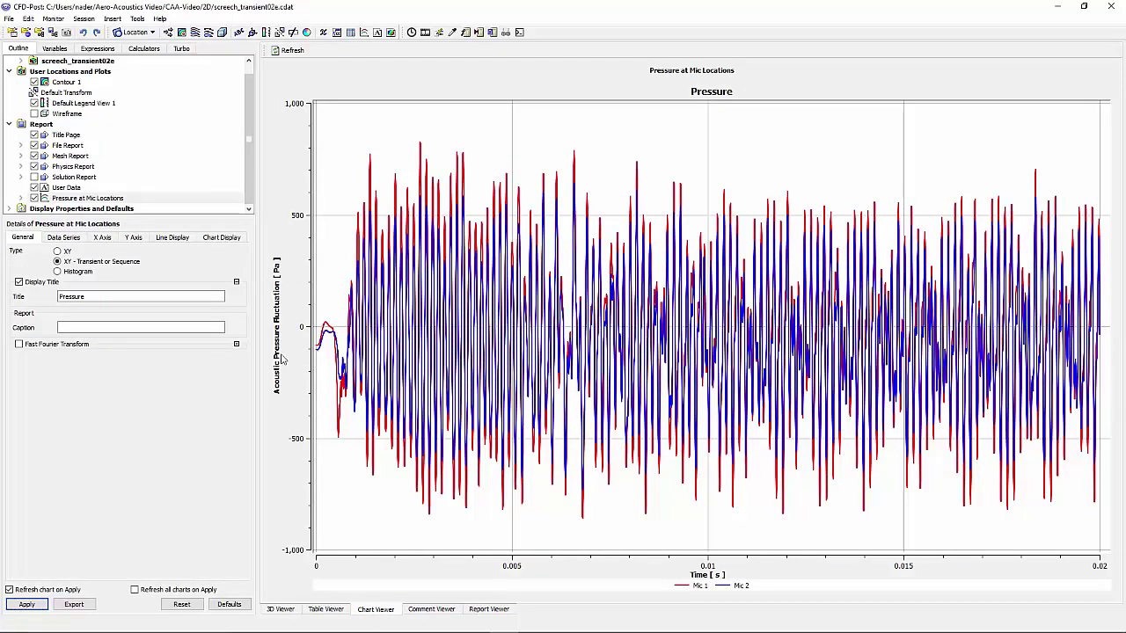
Step: Enable the Fast Fourier Transform on the Pressure at Mic Locations chart, using a Hanning filter
left_click(61, 344)
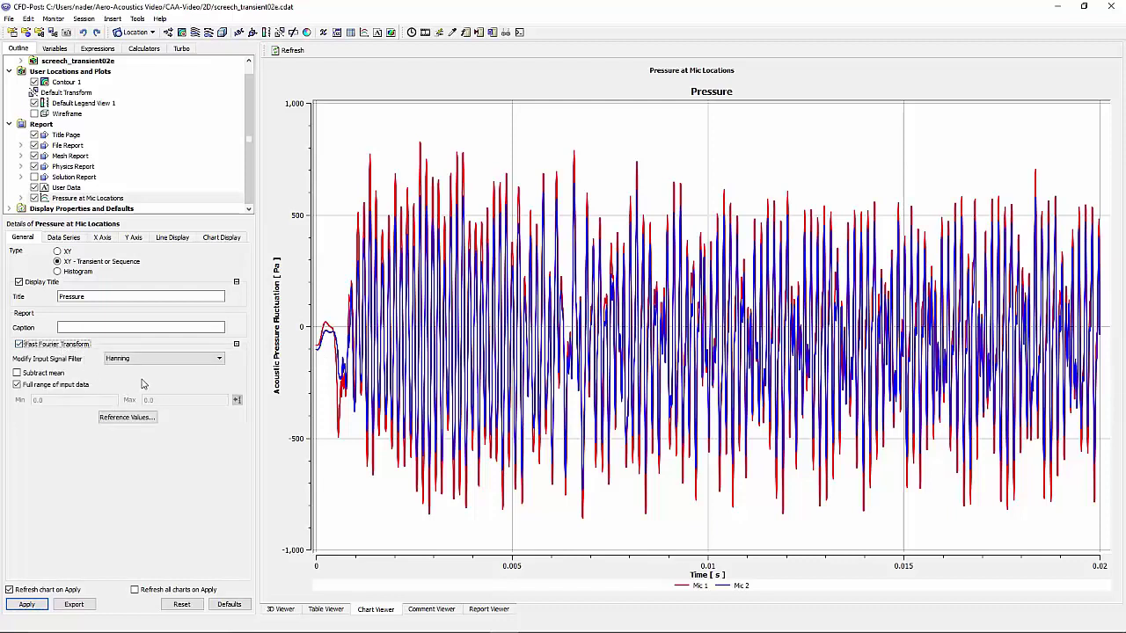